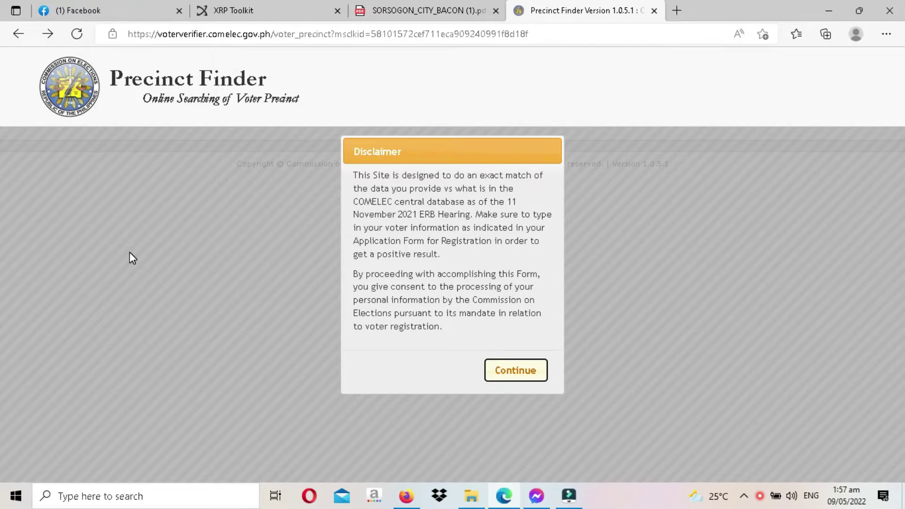
- Accept the disclaimer and choose Local (Philippines) as the voter's location
{"action": "left_click", "coordinate": [518, 375]}
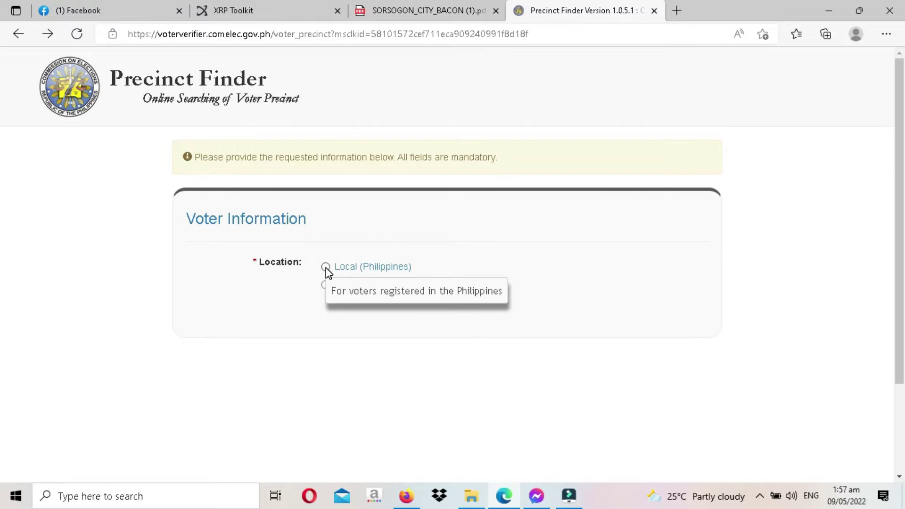
{"action": "left_click", "coordinate": [326, 267]}
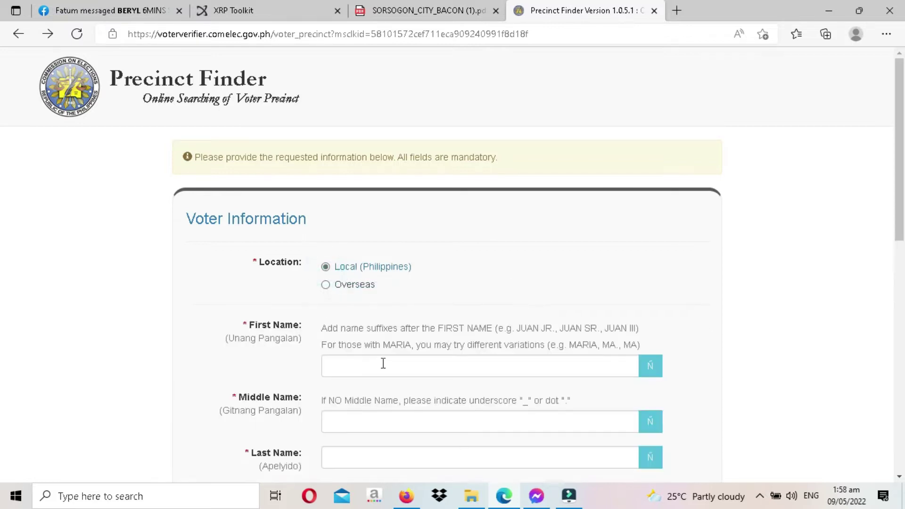
{"action": "scroll", "coordinate": [198, 311], "scroll_direction": "down", "scroll_amount": 3}
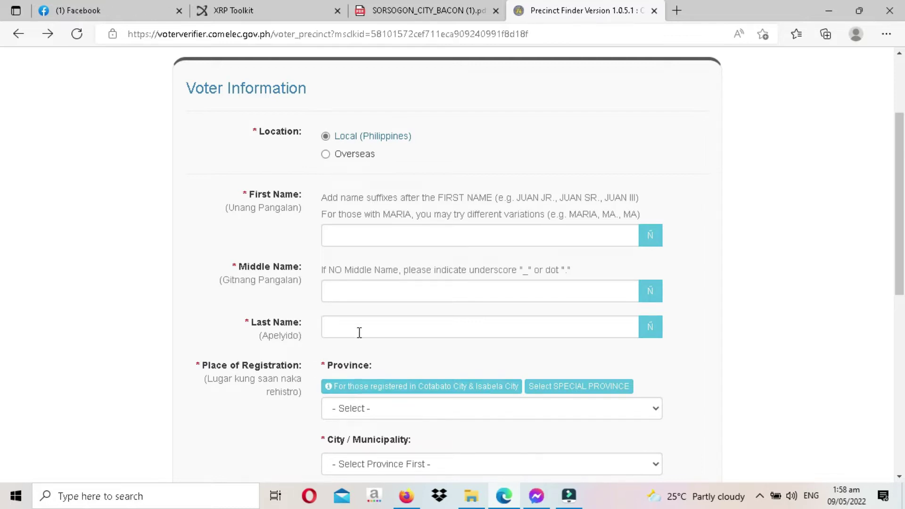
{"action": "scroll", "coordinate": [374, 337], "scroll_direction": "down", "scroll_amount": 1}
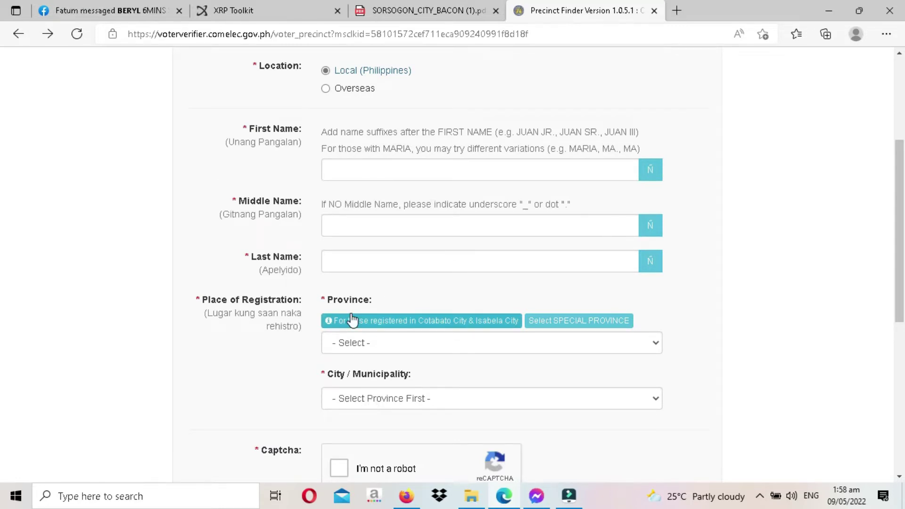
{"action": "scroll", "coordinate": [350, 320], "scroll_direction": "up", "scroll_amount": 1}
{"action": "left_click", "coordinate": [346, 234]}
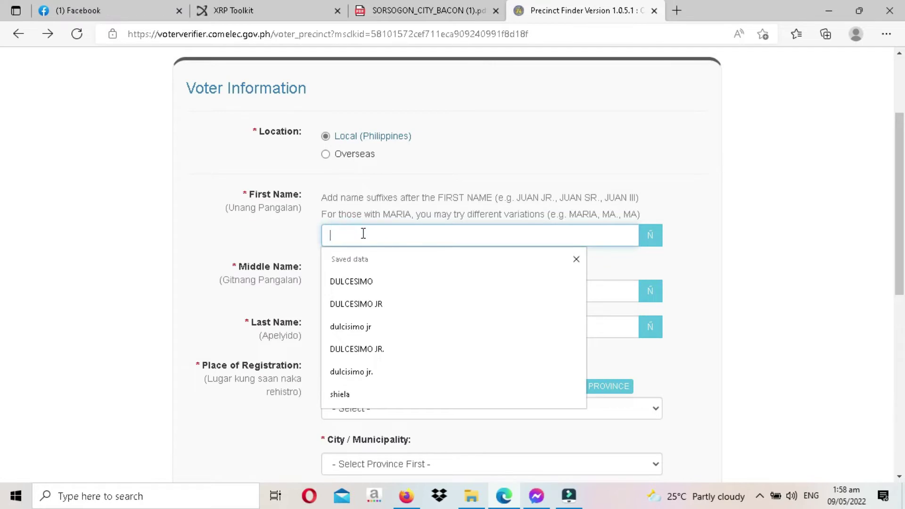
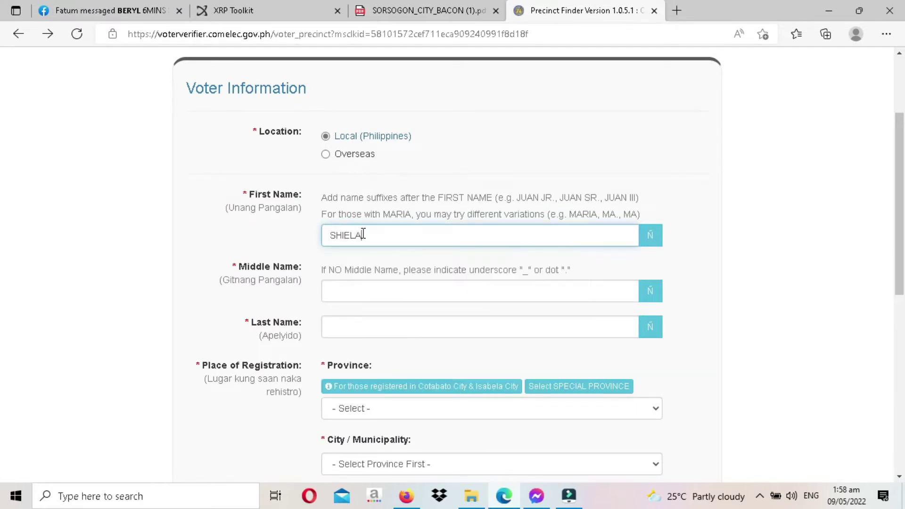
- Enter the voter's first, middle and last names
{"action": "left_click", "coordinate": [365, 296]}
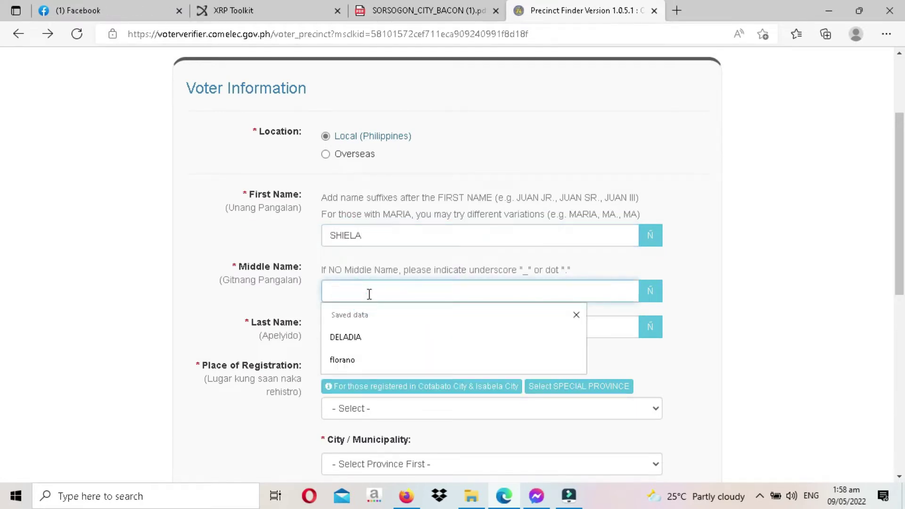
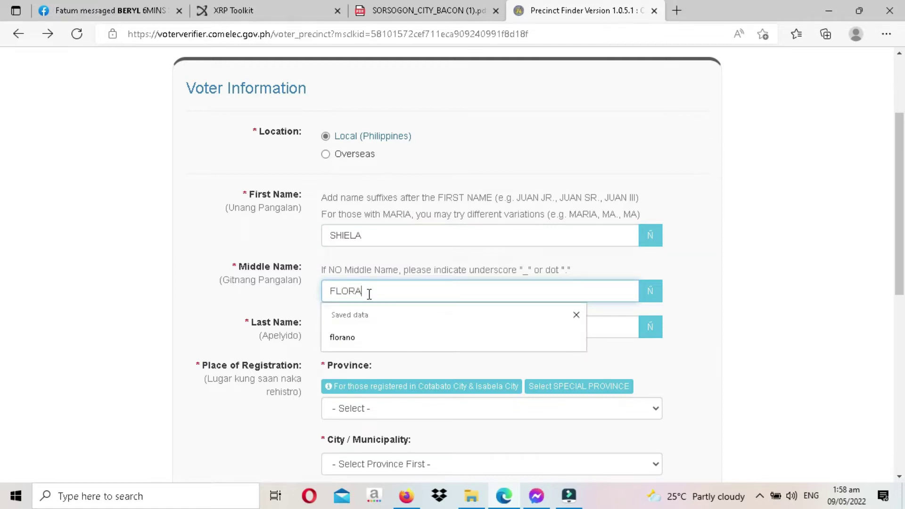
{"action": "left_click", "coordinate": [351, 324]}
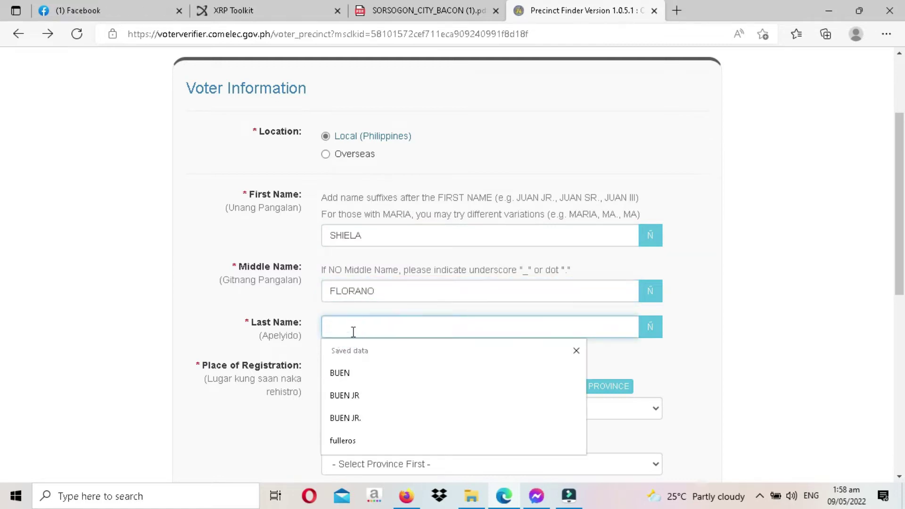
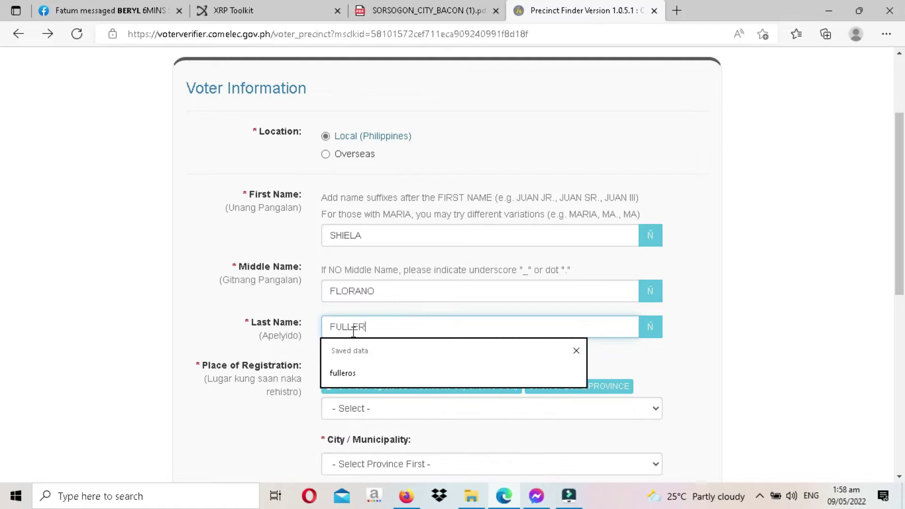
- Set the registration province to SORSOGON
{"action": "left_click", "coordinate": [351, 409]}
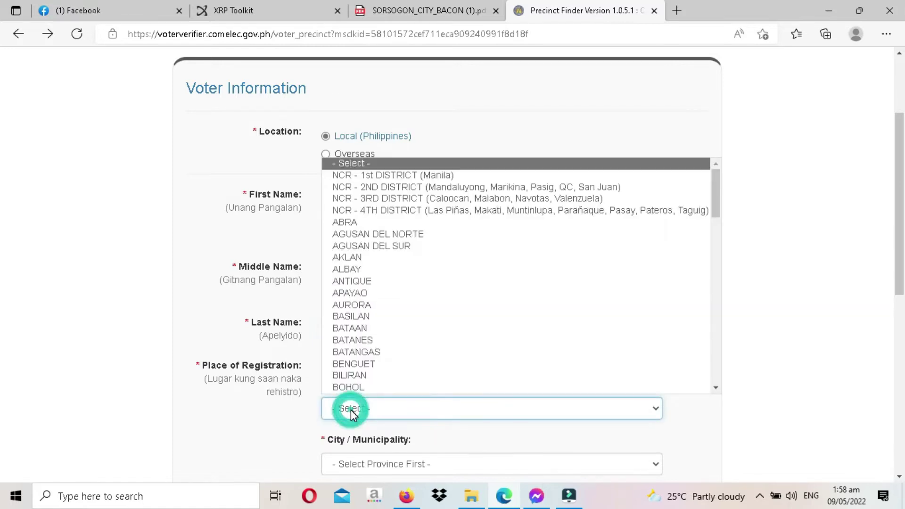
{"action": "key", "text": "s"}
{"action": "key", "text": "s"}
{"action": "key", "text": "s"}
{"action": "key", "text": "s"}
{"action": "key", "text": "s"}
{"action": "key", "text": "s"}
{"action": "key", "text": "Return"}
{"action": "left_click", "coordinate": [362, 395]}
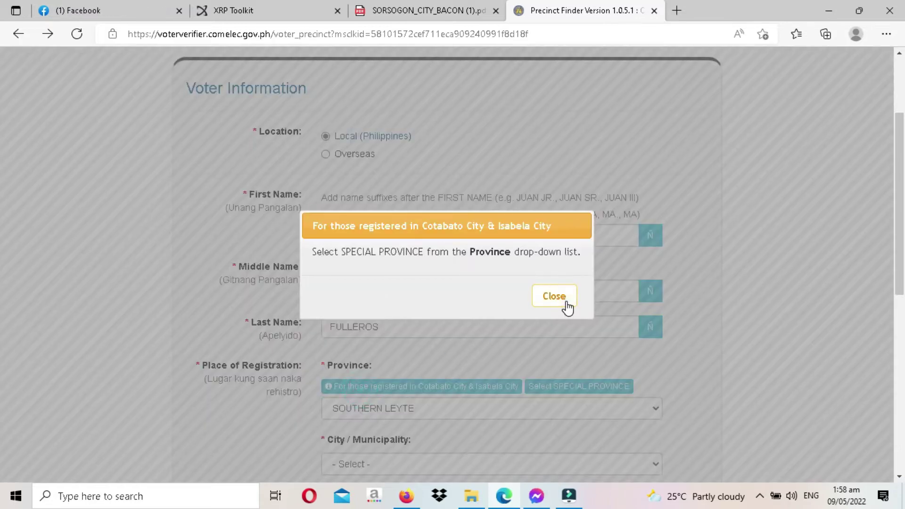
{"action": "left_click", "coordinate": [564, 301]}
{"action": "left_click", "coordinate": [360, 409]}
{"action": "left_click", "coordinate": [364, 364]}
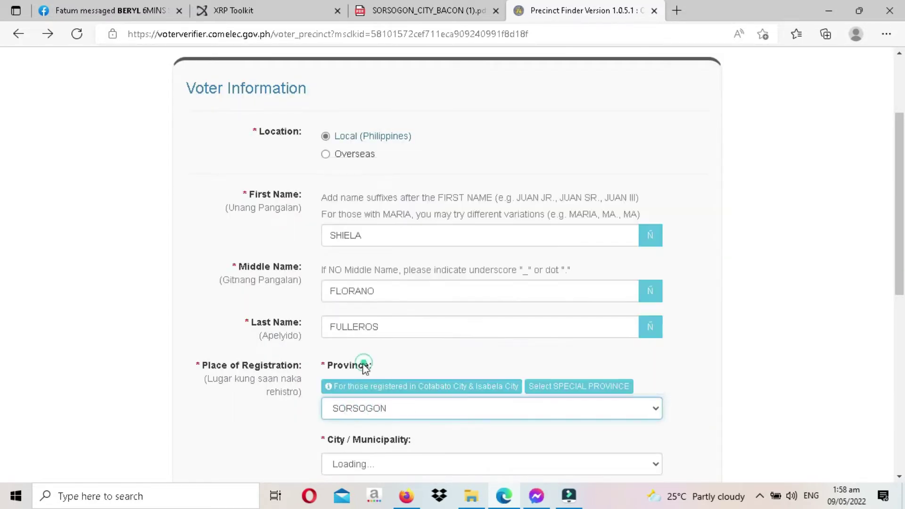
- Choose SORSOGON CITY as the municipality and tick the not-a-robot check
{"action": "left_click", "coordinate": [368, 465]}
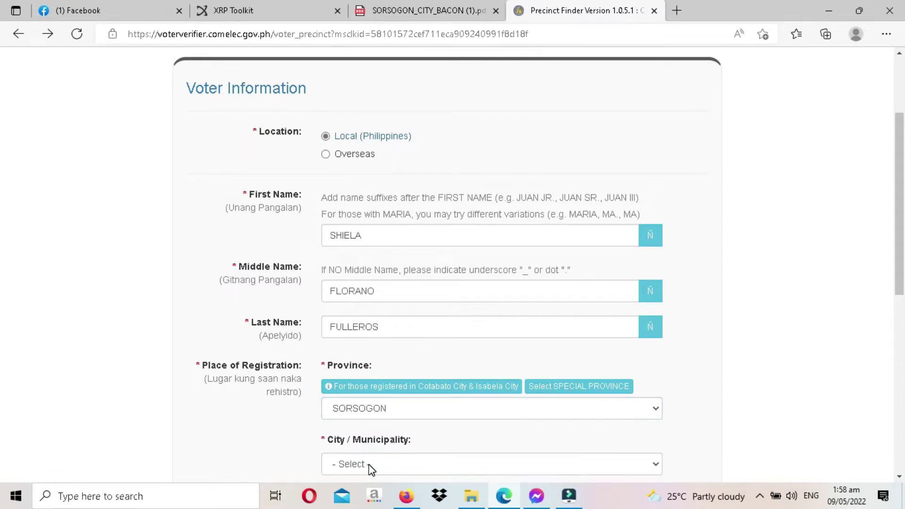
{"action": "left_click", "coordinate": [368, 465]}
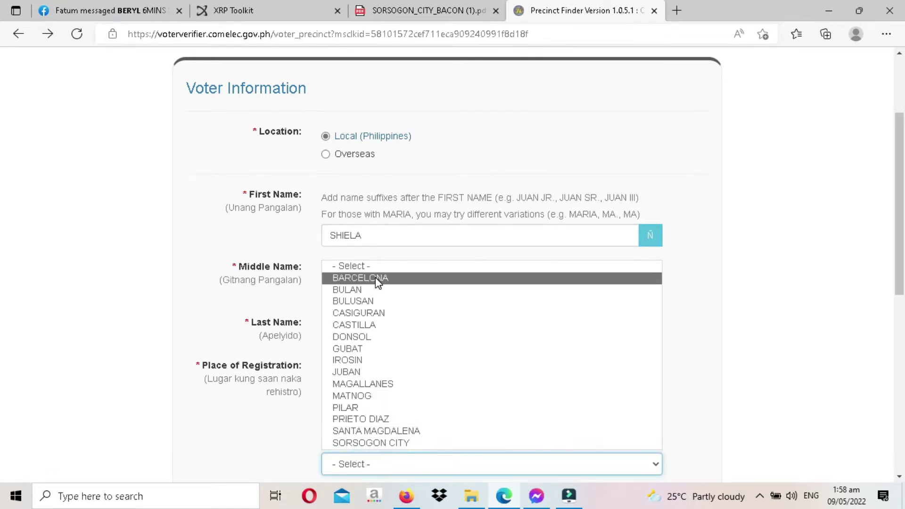
{"action": "left_click", "coordinate": [361, 443]}
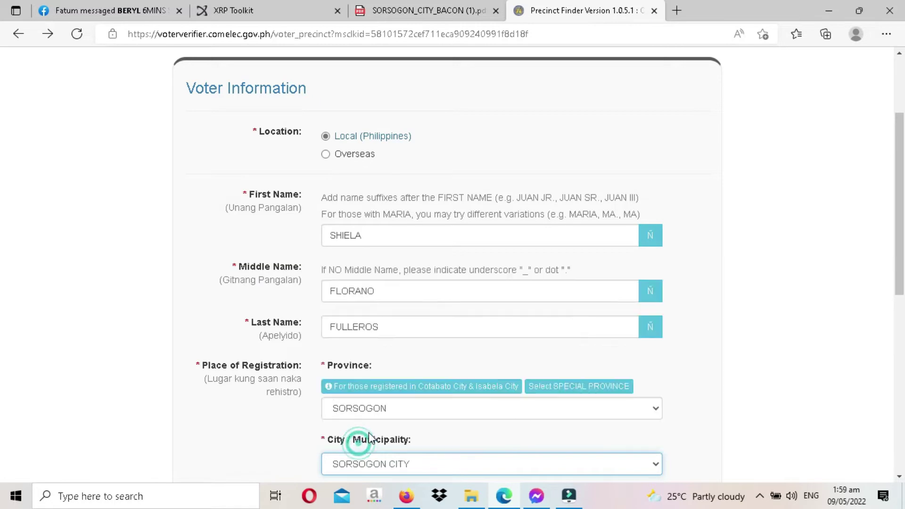
{"action": "scroll", "coordinate": [601, 380], "scroll_direction": "down", "scroll_amount": 4}
{"action": "left_click", "coordinate": [338, 340]}
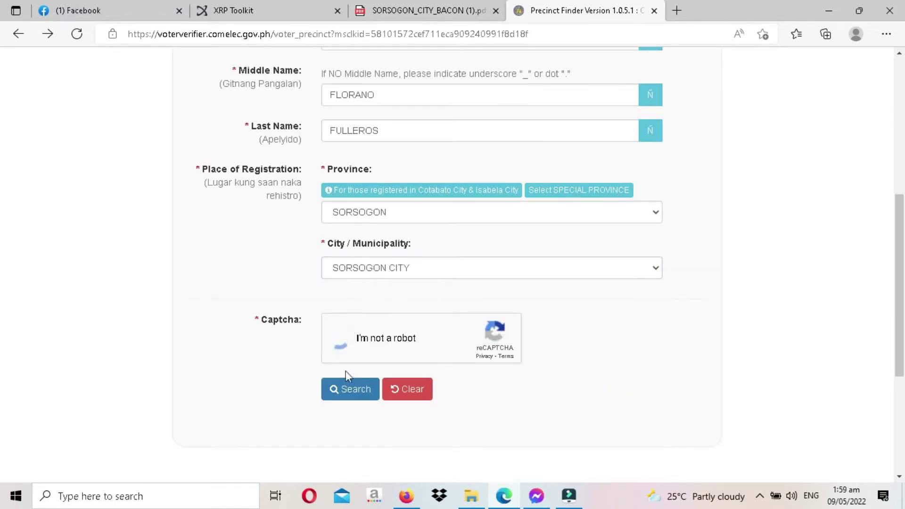
{"action": "left_click", "coordinate": [356, 391]}
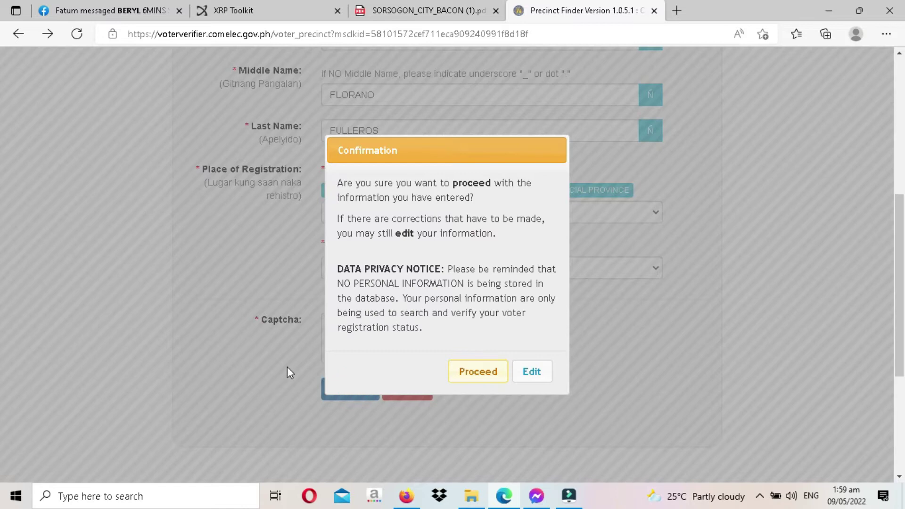
{"action": "left_click", "coordinate": [486, 371]}
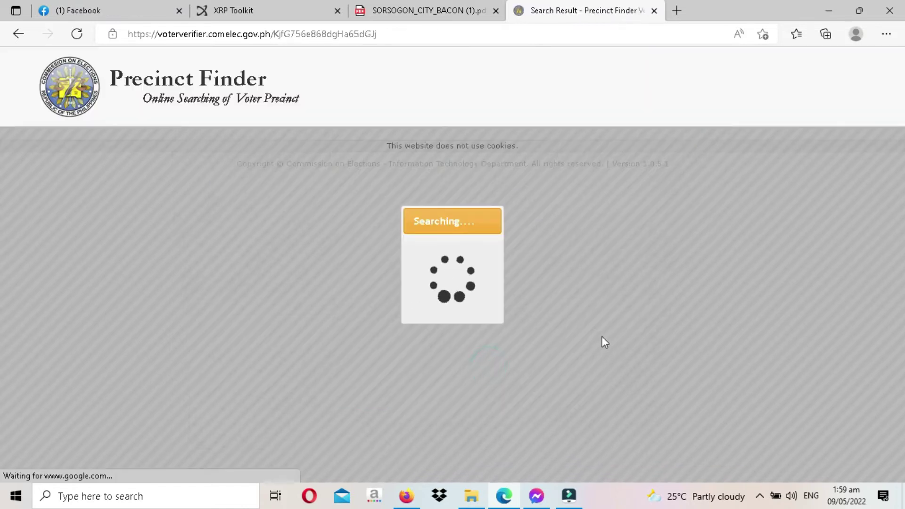
{"action": "scroll", "coordinate": [609, 334], "scroll_direction": "down", "scroll_amount": 3}
{"action": "scroll", "coordinate": [627, 354], "scroll_direction": "up", "scroll_amount": 2}
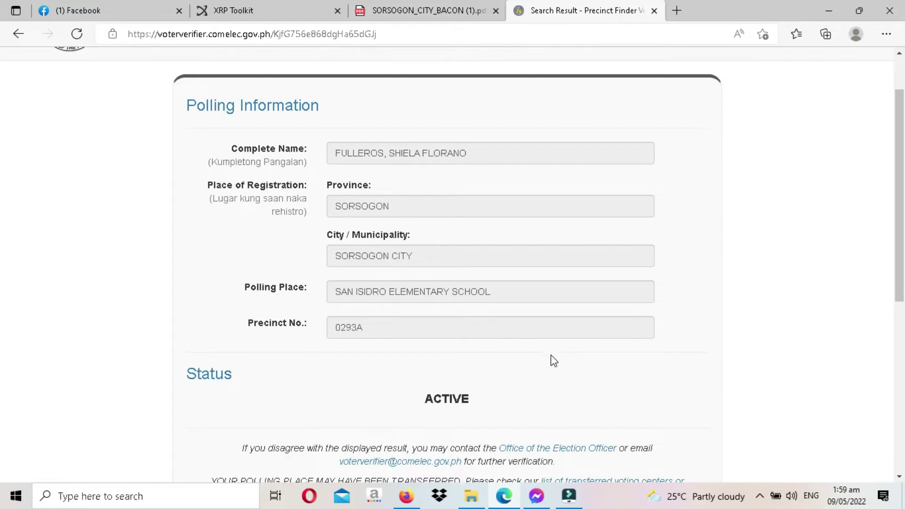
{"action": "scroll", "coordinate": [707, 335], "scroll_direction": "down", "scroll_amount": 3}
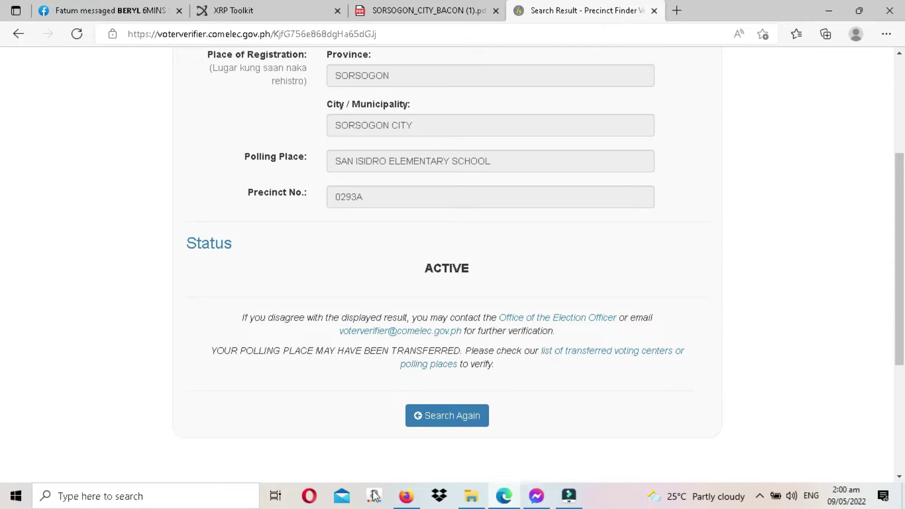
- Read through the sent 'File not found / name doesn't exist' email in Yahoo Mail
{"action": "left_click", "coordinate": [408, 506]}
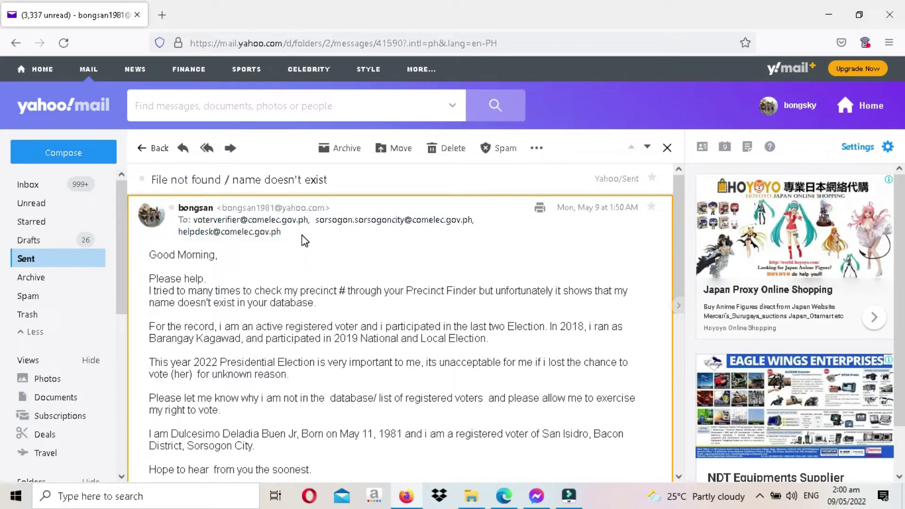
{"action": "mouse_move", "coordinate": [361, 226]}
{"action": "scroll", "coordinate": [315, 273], "scroll_direction": "down", "scroll_amount": 6}
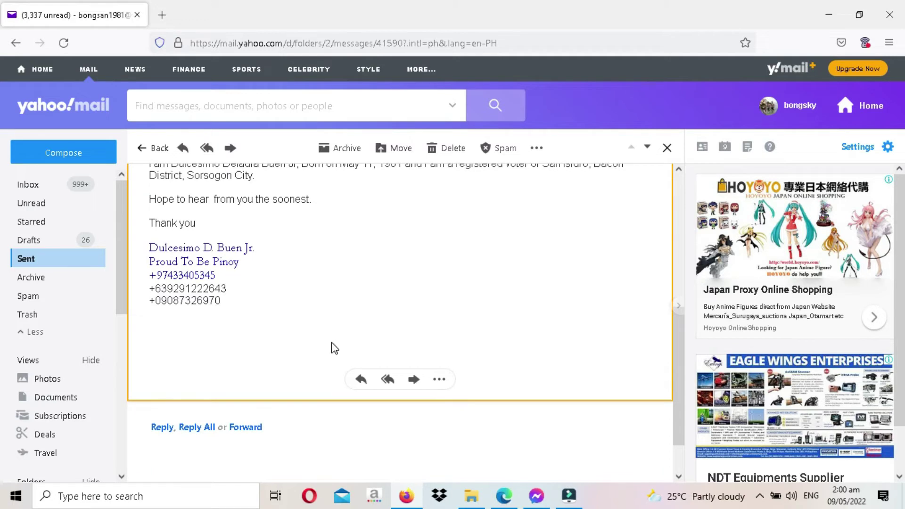
{"action": "scroll", "coordinate": [334, 348], "scroll_direction": "up", "scroll_amount": 7}
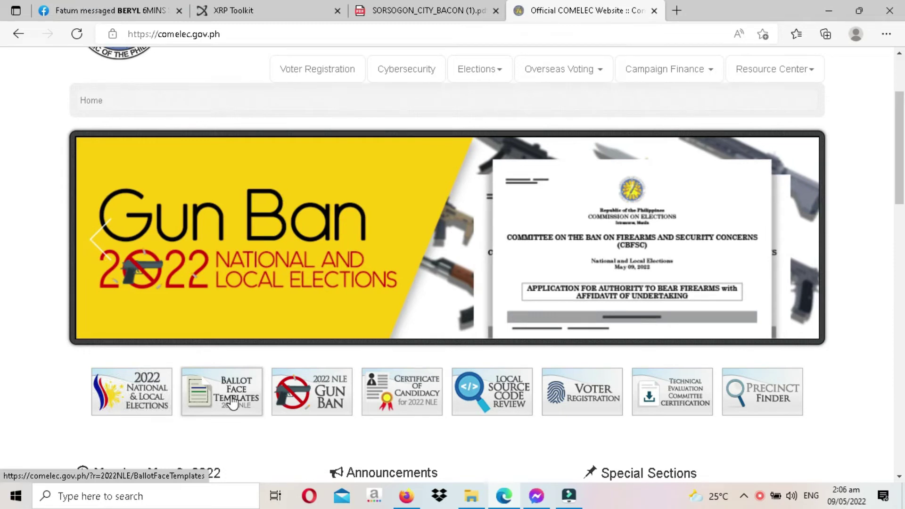
- Open the 2022 NLE Ballot Face Templates page from the COMELEC home page
{"action": "left_click", "coordinate": [233, 403]}
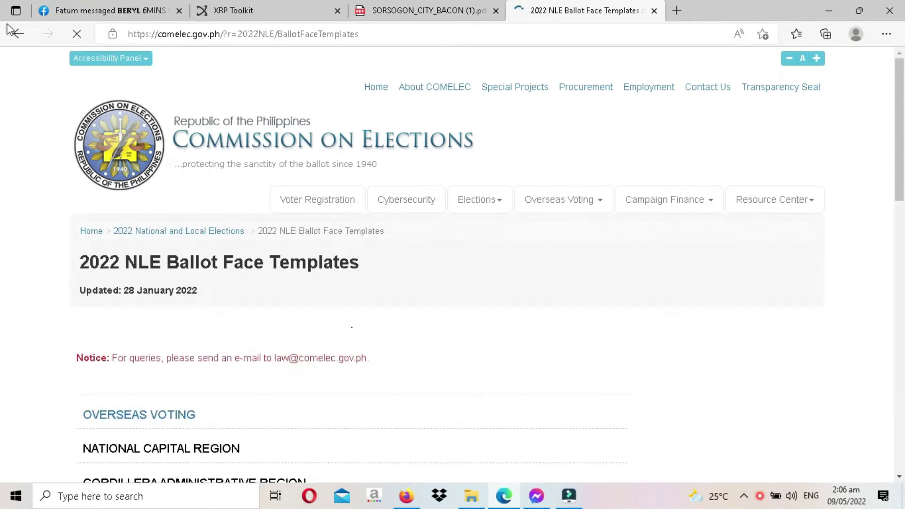
{"action": "left_click", "coordinate": [14, 33]}
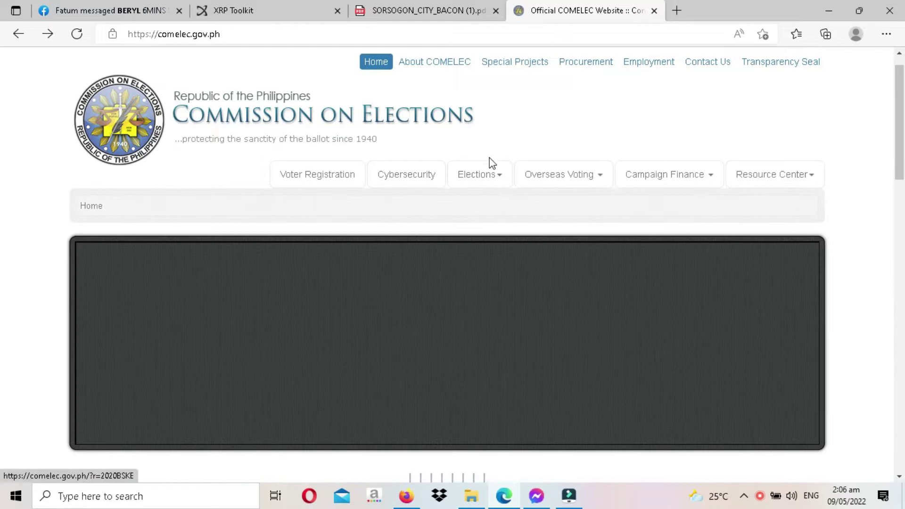
{"action": "scroll", "coordinate": [493, 174], "scroll_direction": "down", "scroll_amount": 4}
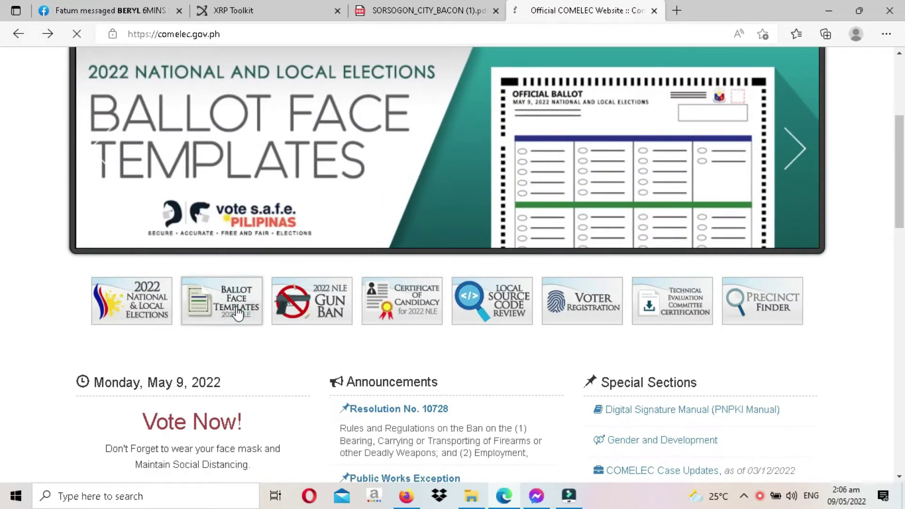
{"action": "left_click", "coordinate": [237, 311]}
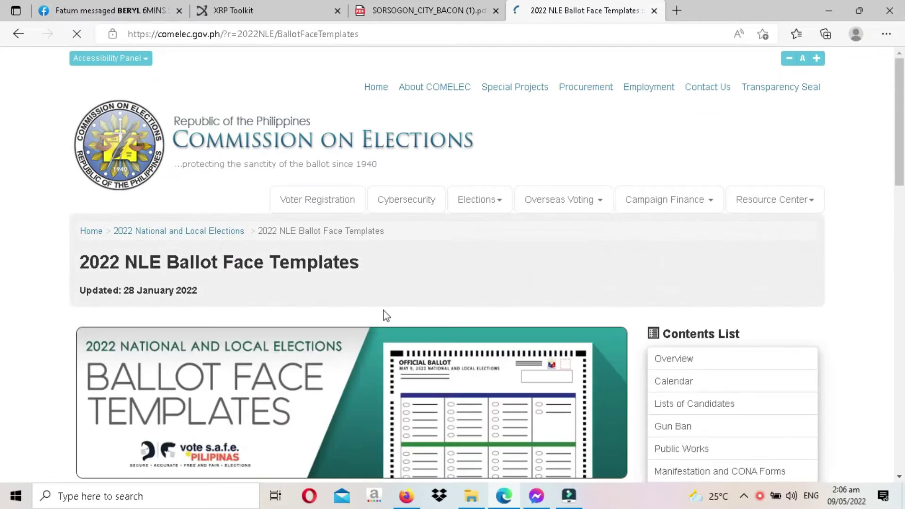
{"action": "scroll", "coordinate": [410, 304], "scroll_direction": "down", "scroll_amount": 3}
{"action": "scroll", "coordinate": [451, 396], "scroll_direction": "down", "scroll_amount": 4}
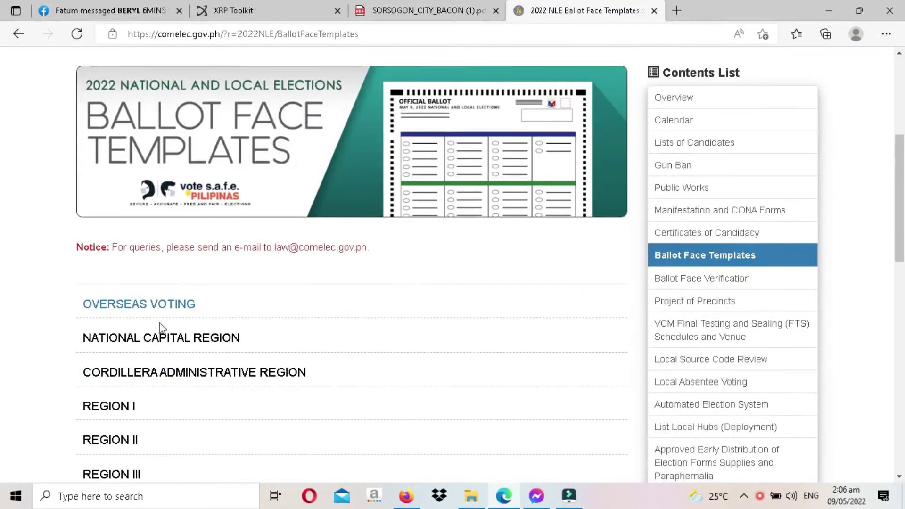
{"action": "scroll", "coordinate": [132, 255], "scroll_direction": "down", "scroll_amount": 1}
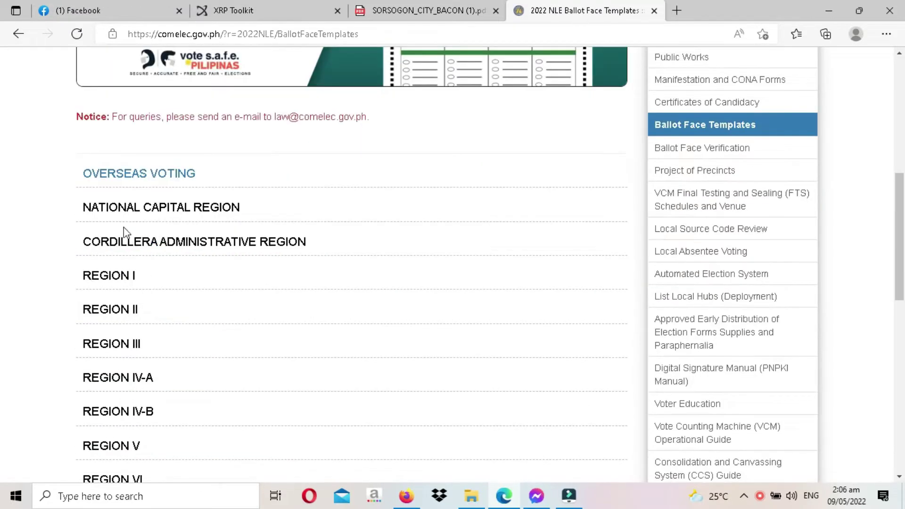
{"action": "scroll", "coordinate": [107, 216], "scroll_direction": "down", "scroll_amount": 5}
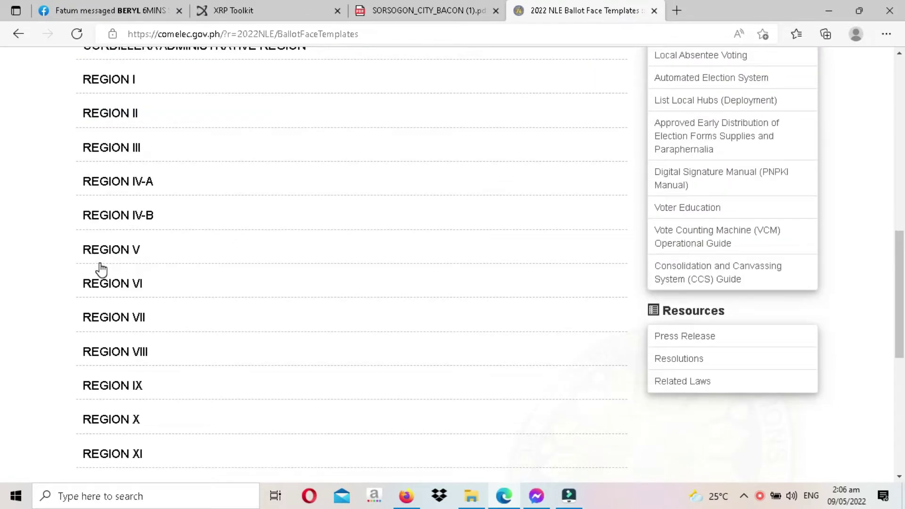
{"action": "scroll", "coordinate": [106, 289], "scroll_direction": "down", "scroll_amount": 3}
{"action": "scroll", "coordinate": [239, 305], "scroll_direction": "up", "scroll_amount": 10}
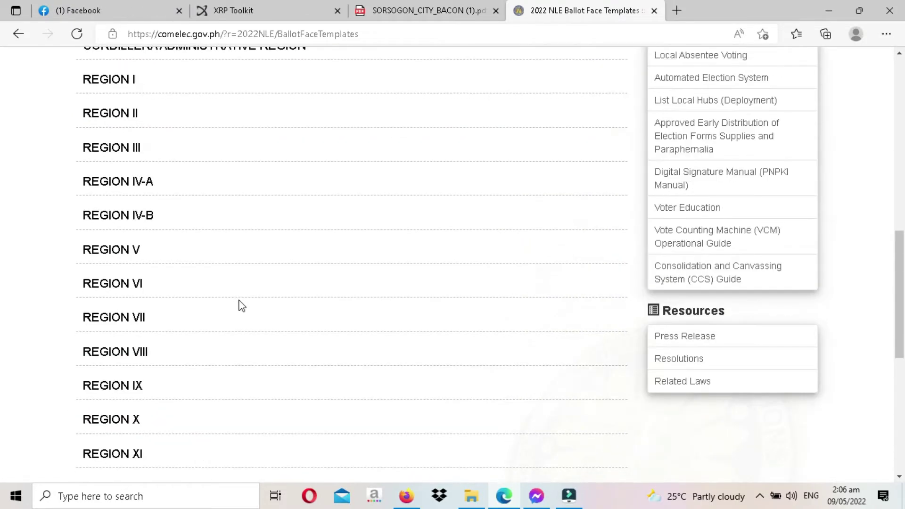
{"action": "scroll", "coordinate": [293, 300], "scroll_direction": "down", "scroll_amount": 2}
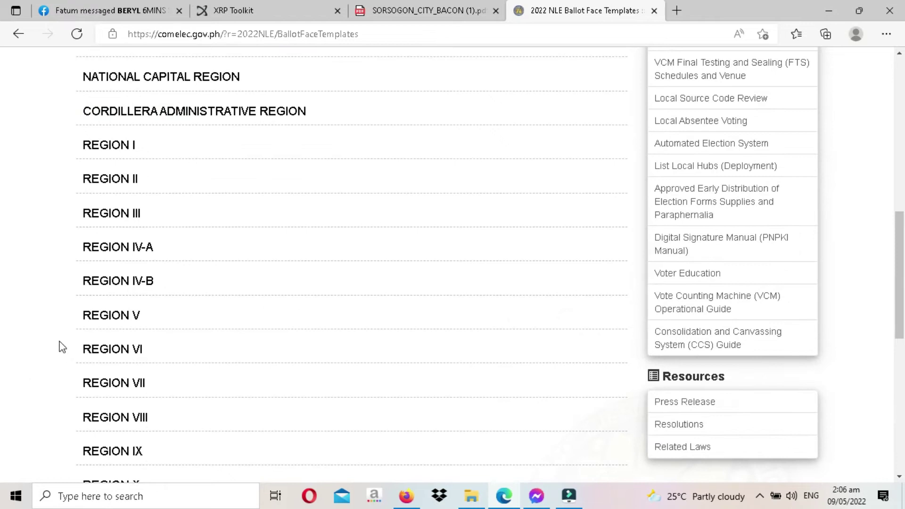
- Expand REGION V and scroll down to Sorsogon's municipality list
{"action": "left_click", "coordinate": [112, 321]}
{"action": "scroll", "coordinate": [306, 321], "scroll_direction": "down", "scroll_amount": 2}
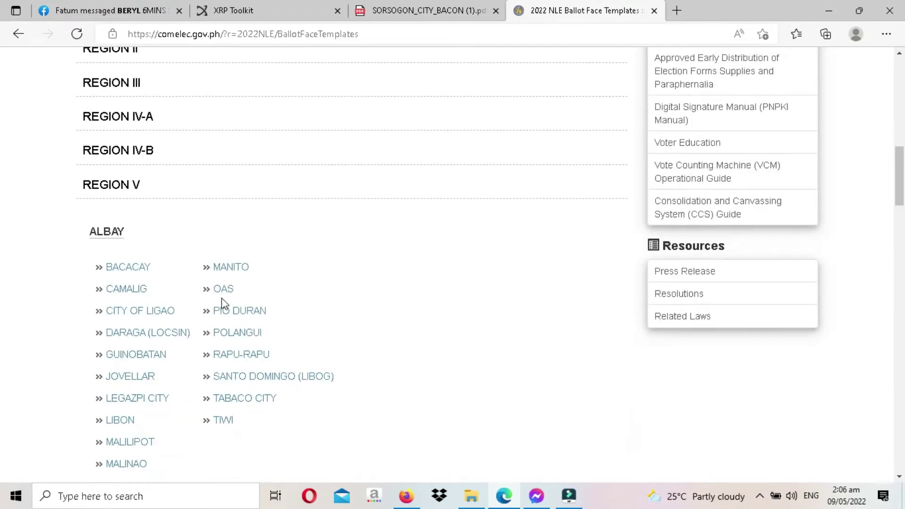
{"action": "scroll", "coordinate": [223, 304], "scroll_direction": "down", "scroll_amount": 9}
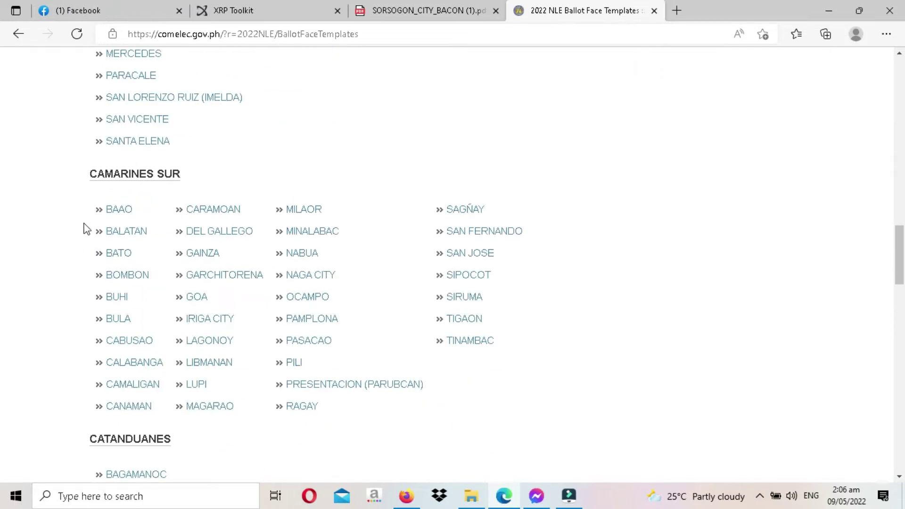
{"action": "scroll", "coordinate": [86, 229], "scroll_direction": "down", "scroll_amount": 11}
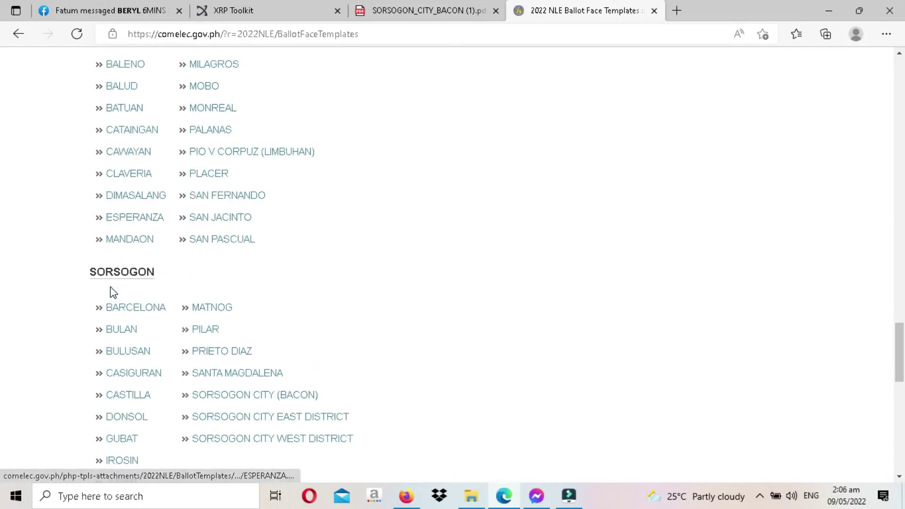
{"action": "scroll", "coordinate": [114, 292], "scroll_direction": "down", "scroll_amount": 2}
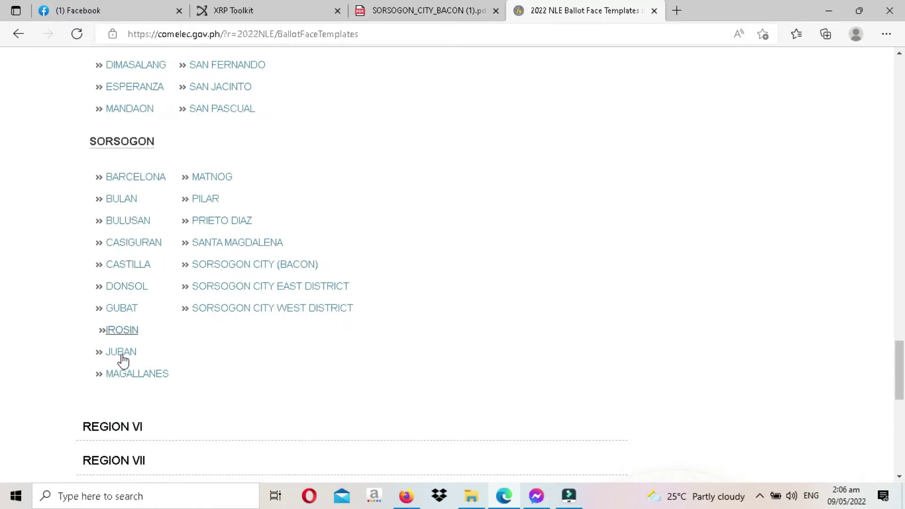
- Open SORSOGON_CITY_BACON.pdf and scroll through the ballot, President to Sangguniang Panlungsod
{"action": "left_click", "coordinate": [242, 270]}
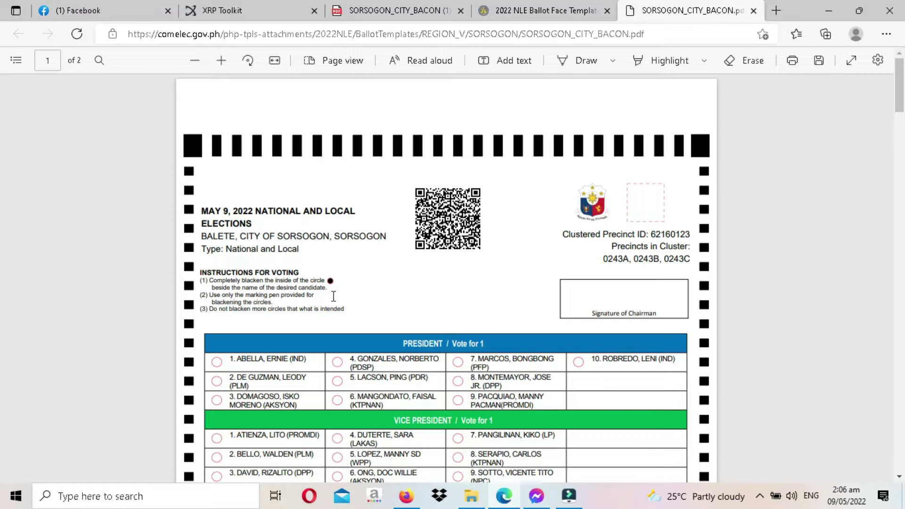
{"action": "scroll", "coordinate": [339, 309], "scroll_direction": "down", "scroll_amount": 4}
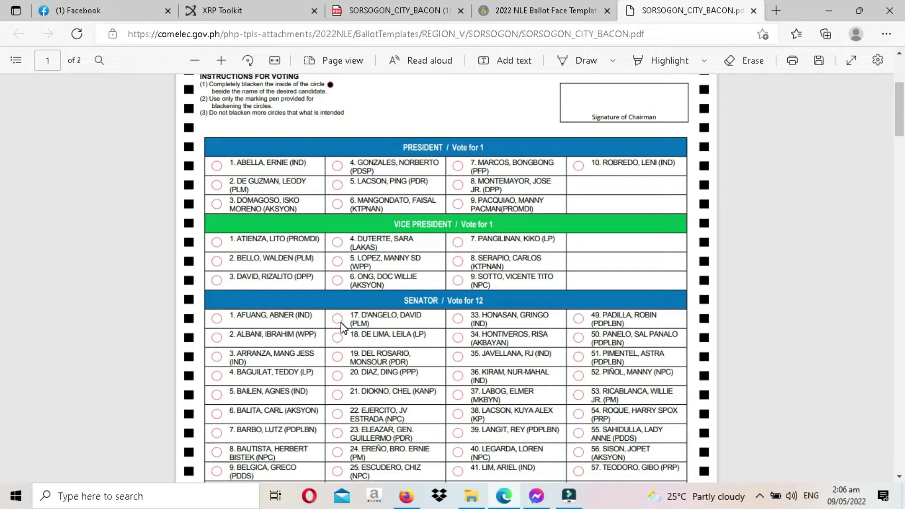
{"action": "scroll", "coordinate": [401, 332], "scroll_direction": "up", "scroll_amount": 2}
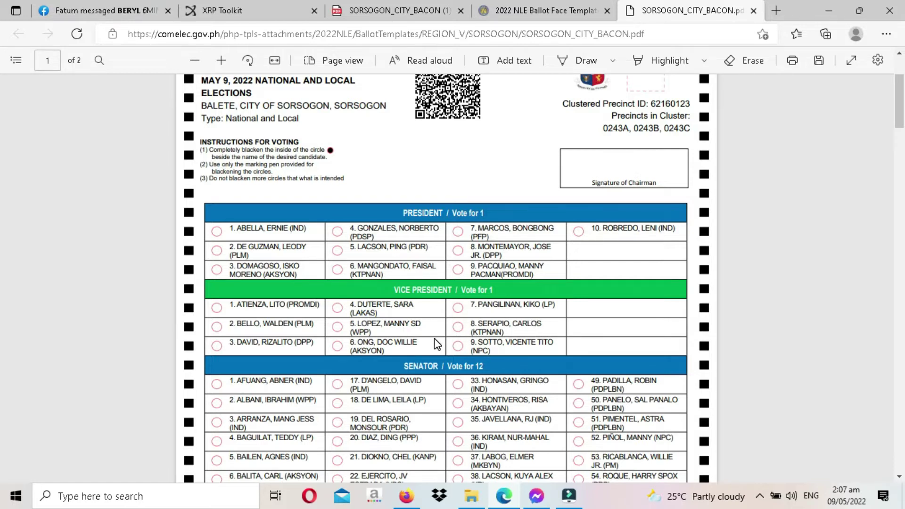
{"action": "scroll", "coordinate": [437, 345], "scroll_direction": "down", "scroll_amount": 3}
{"action": "scroll", "coordinate": [428, 226], "scroll_direction": "down", "scroll_amount": 7}
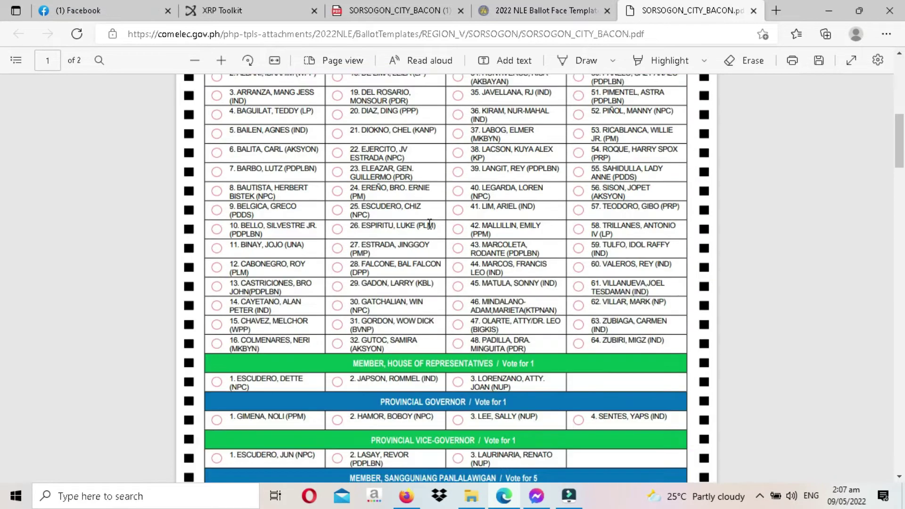
{"action": "scroll", "coordinate": [362, 334], "scroll_direction": "down", "scroll_amount": 6}
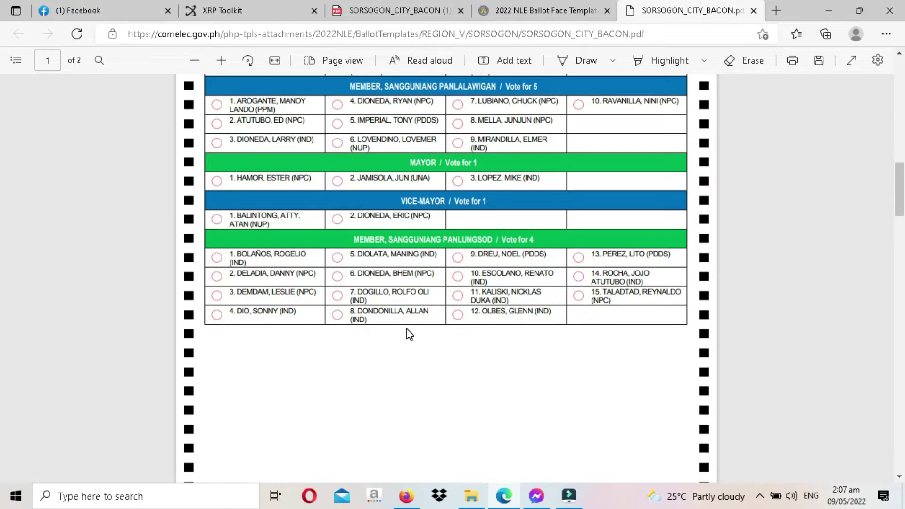
{"action": "scroll", "coordinate": [410, 334], "scroll_direction": "up", "scroll_amount": 12}
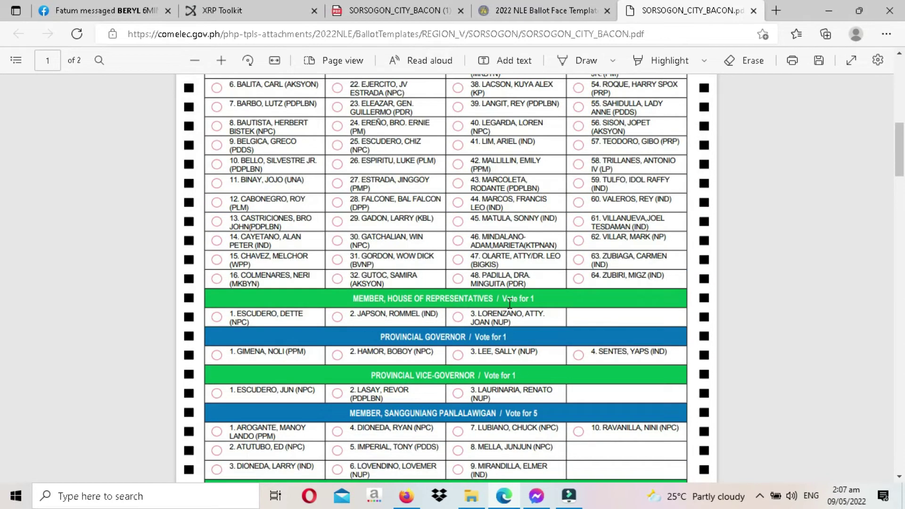
{"action": "scroll", "coordinate": [509, 302], "scroll_direction": "up", "scroll_amount": 4}
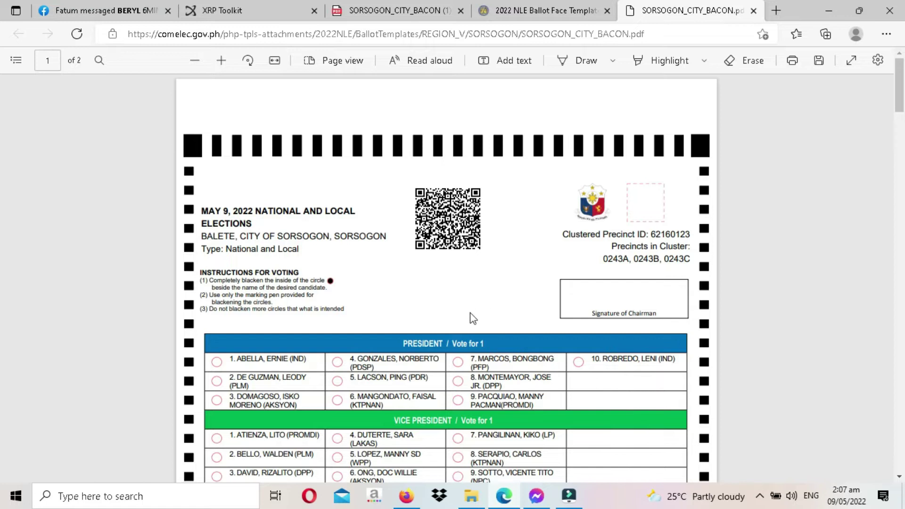
{"action": "left_click_drag", "start_coordinate": [900, 98], "coordinate": [902, 112]}
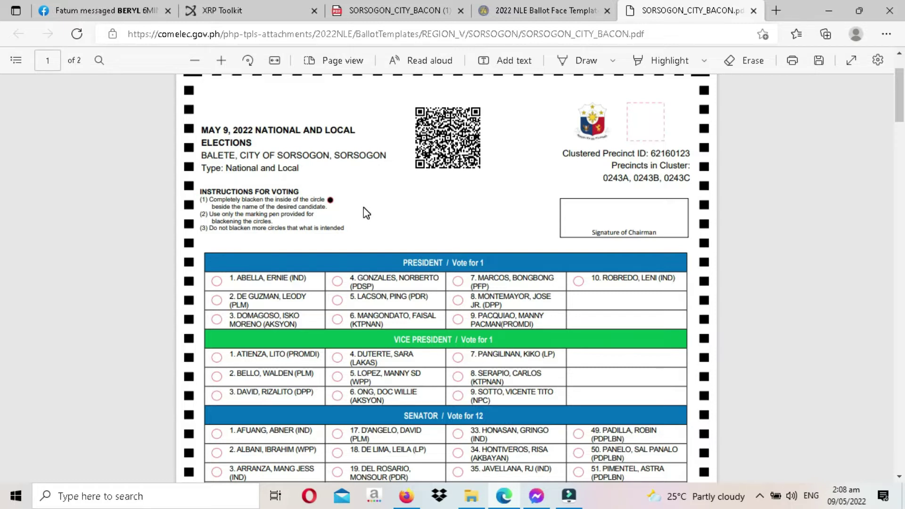
{"action": "scroll", "coordinate": [368, 212], "scroll_direction": "down", "scroll_amount": 3}
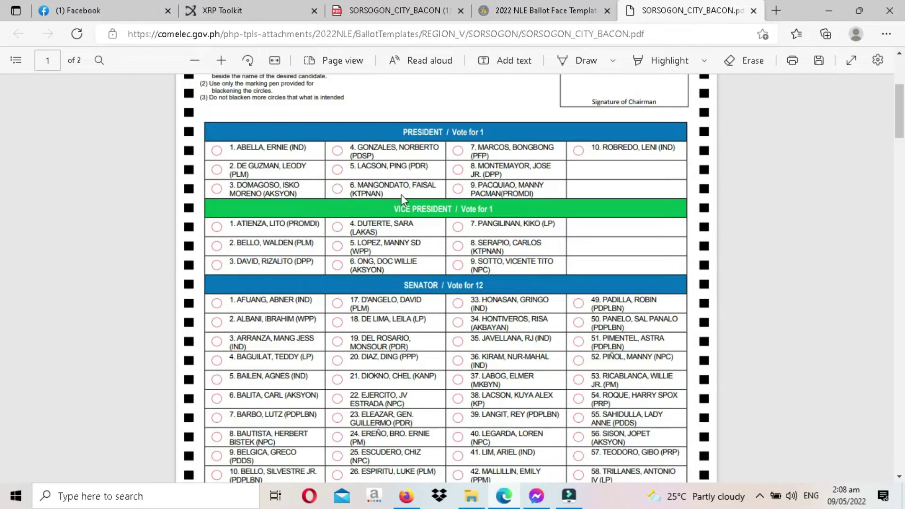
{"action": "scroll", "coordinate": [401, 195], "scroll_direction": "down", "scroll_amount": 2}
{"action": "scroll", "coordinate": [464, 180], "scroll_direction": "up", "scroll_amount": 2}
- Set the Draw pen to black ink at near-maximum thickness
{"action": "scroll", "coordinate": [605, 195], "scroll_direction": "up", "scroll_amount": 4}
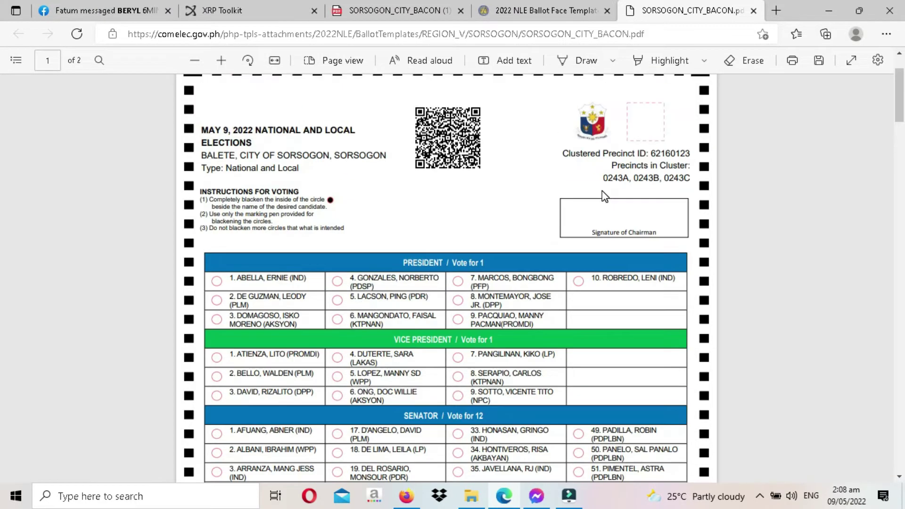
{"action": "left_click", "coordinate": [613, 61]}
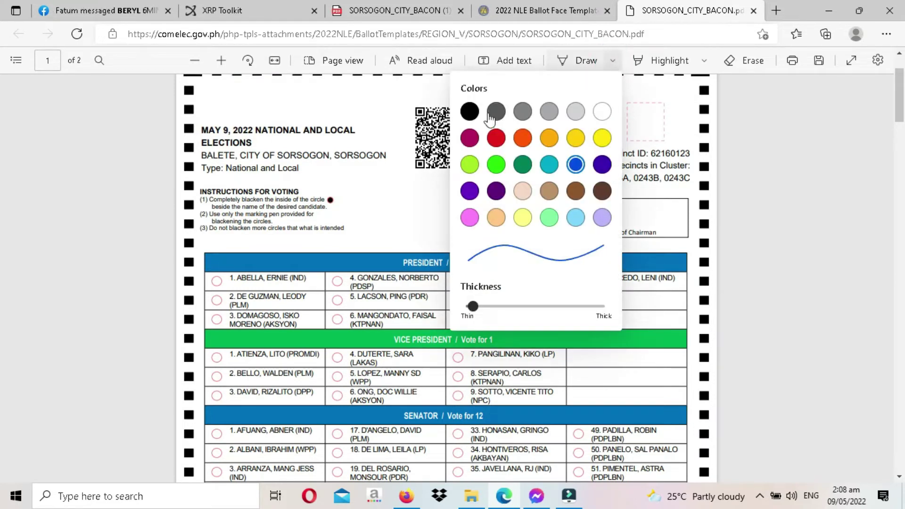
{"action": "left_click", "coordinate": [574, 306]}
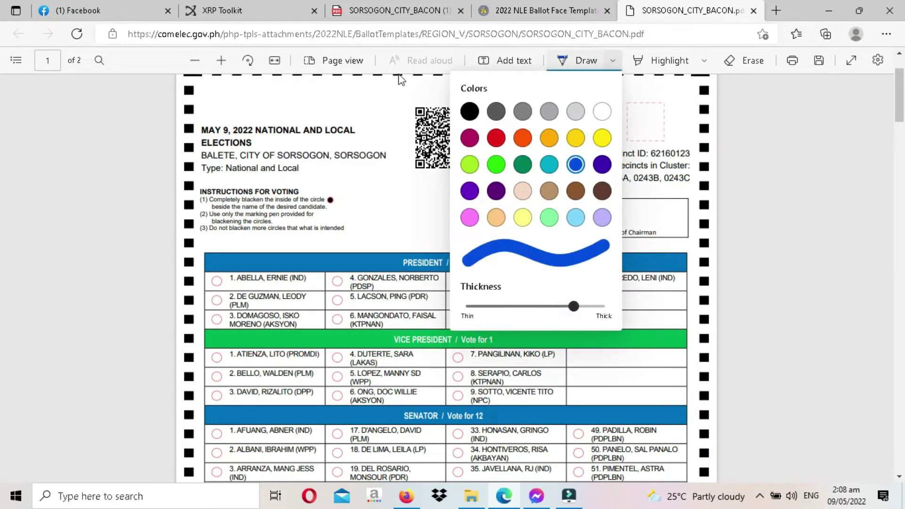
{"action": "left_click", "coordinate": [470, 112]}
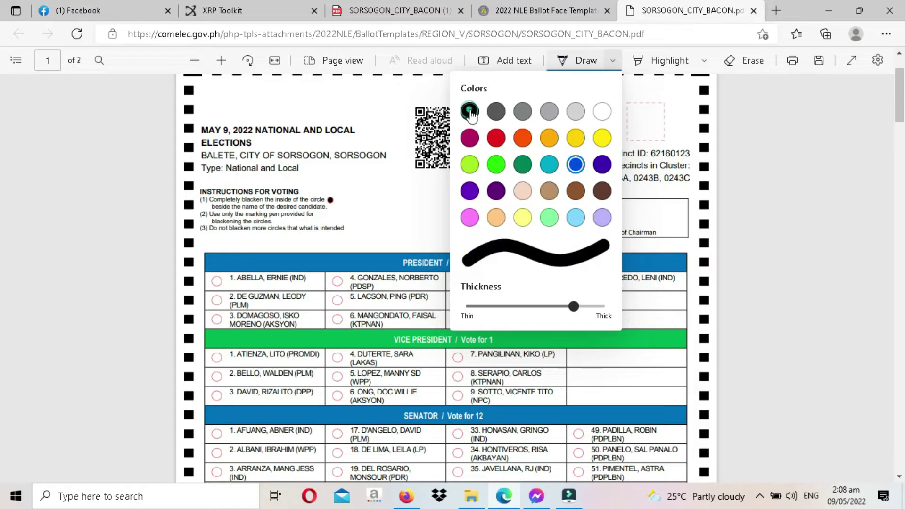
{"action": "left_click", "coordinate": [806, 117]}
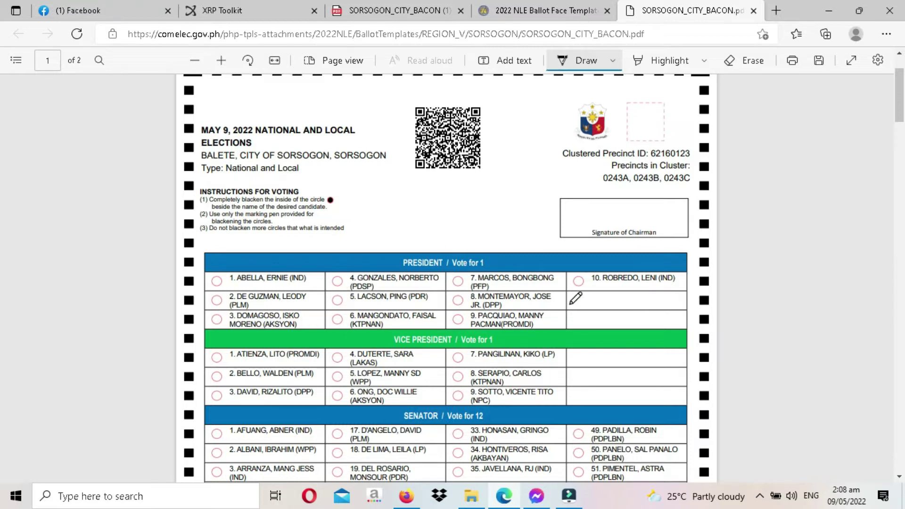
- Scribble black over the circles beside 10. ROBREDO, LENI and 7. MARCOS, BONGBONG
{"action": "left_click_drag", "start_coordinate": [578, 280], "coordinate": [580, 281]}
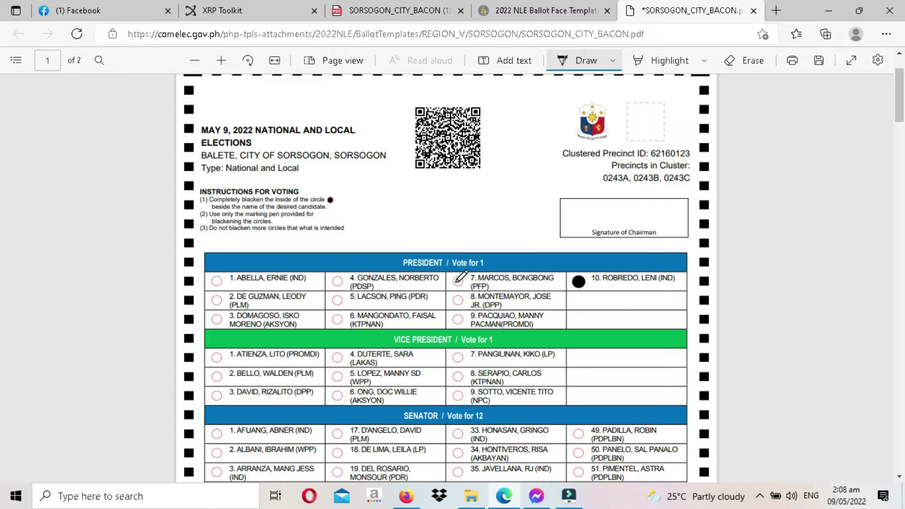
{"action": "left_click_drag", "start_coordinate": [457, 282], "coordinate": [460, 282]}
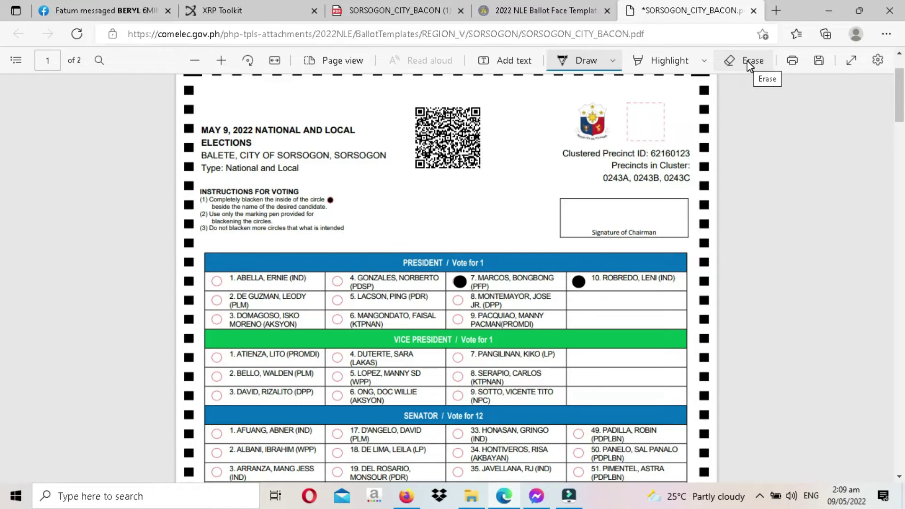
- Erase the ink on the 7. MARCOS, BONGBONG circle and return to the Draw pen
{"action": "left_click", "coordinate": [750, 65]}
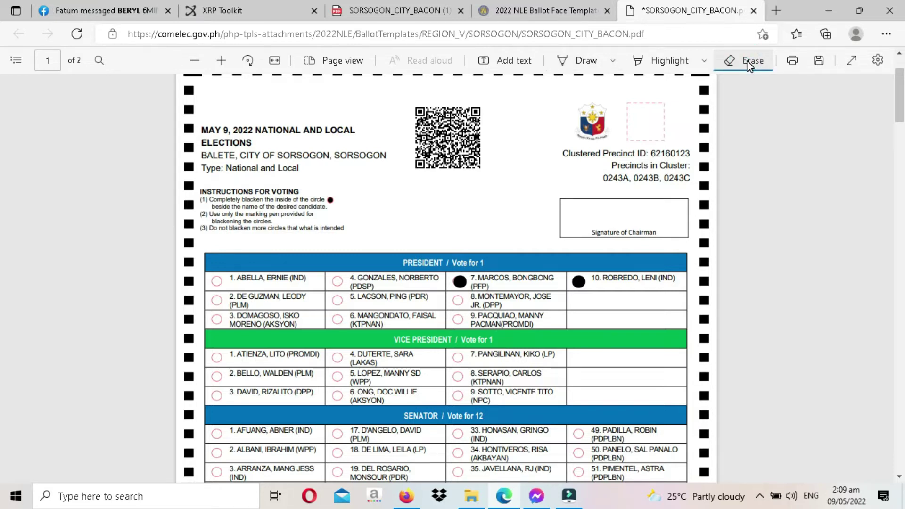
{"action": "left_click", "coordinate": [461, 282]}
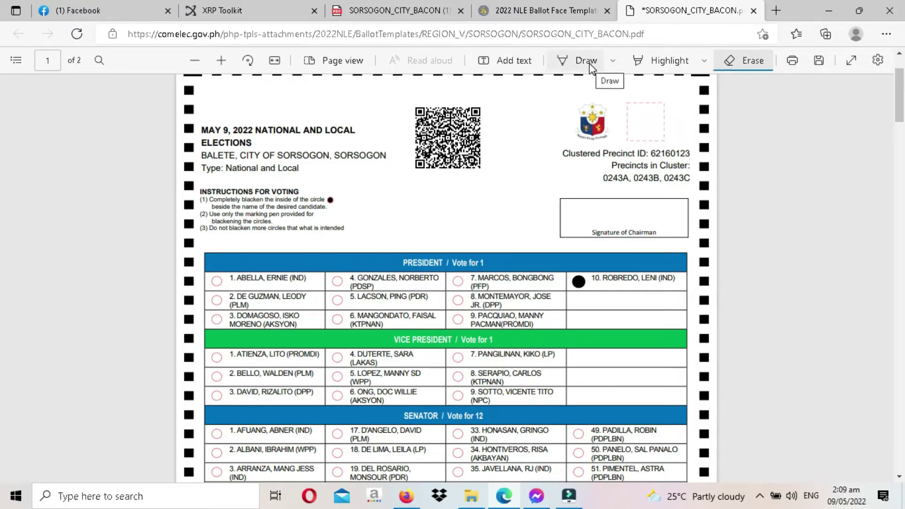
{"action": "left_click", "coordinate": [585, 61]}
{"action": "scroll", "coordinate": [803, 267], "scroll_direction": "down", "scroll_amount": 3}
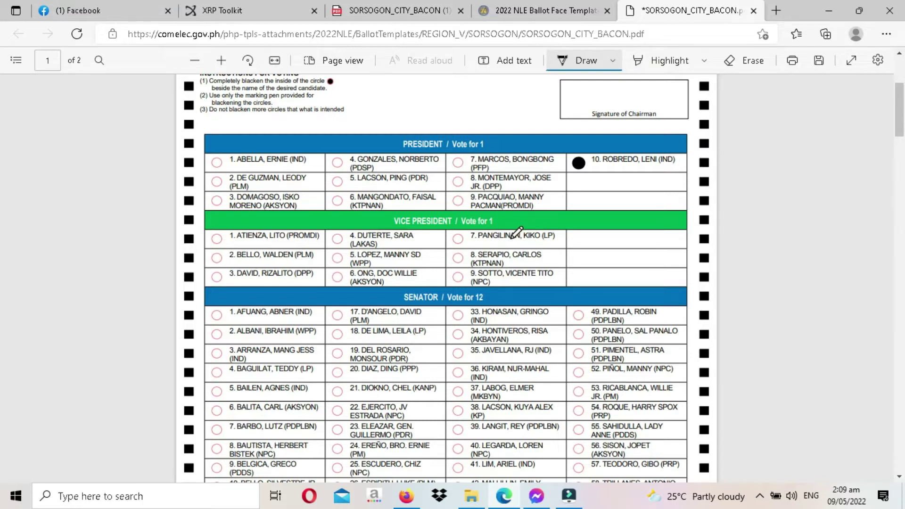
- Blacken the Vice President circle beside 7. PANGILINAN, KIKO and scroll to the Senators
{"action": "left_click_drag", "start_coordinate": [457, 238], "coordinate": [458, 238]}
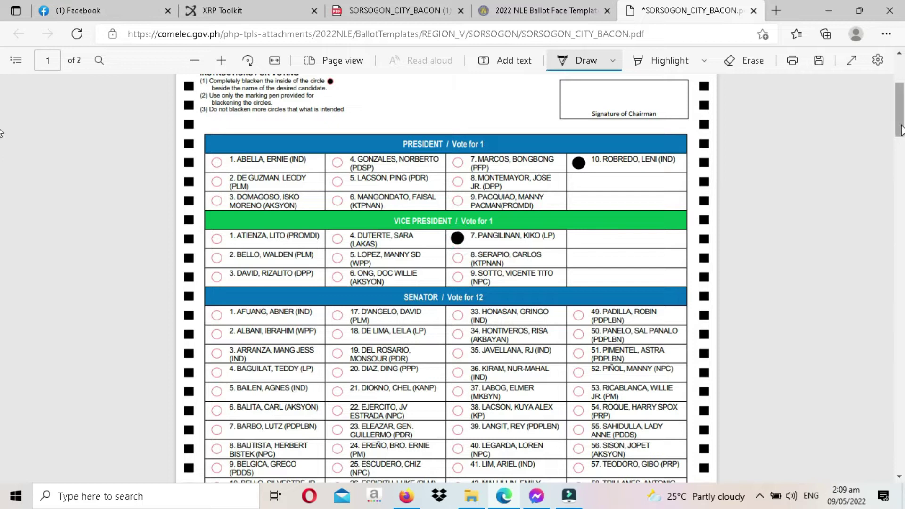
{"action": "left_click_drag", "start_coordinate": [901, 129], "coordinate": [902, 148]}
{"action": "scroll", "coordinate": [2, 149], "scroll_direction": "down", "scroll_amount": 1}
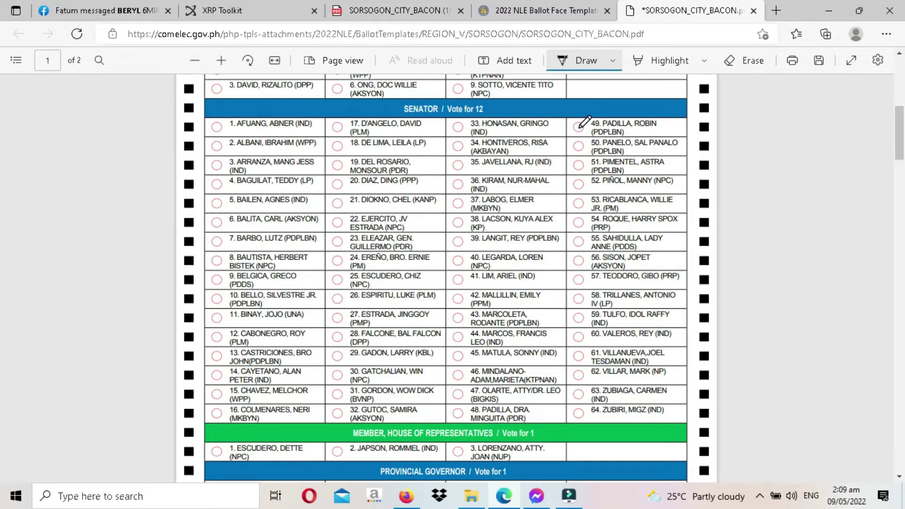
- Scribble senator ovals 49, 18, 34, 4, 52, 21, 38, 54 and 23 solid black
{"action": "left_click_drag", "start_coordinate": [580, 127], "coordinate": [581, 128]}
{"action": "left_click_drag", "start_coordinate": [339, 145], "coordinate": [340, 146]}
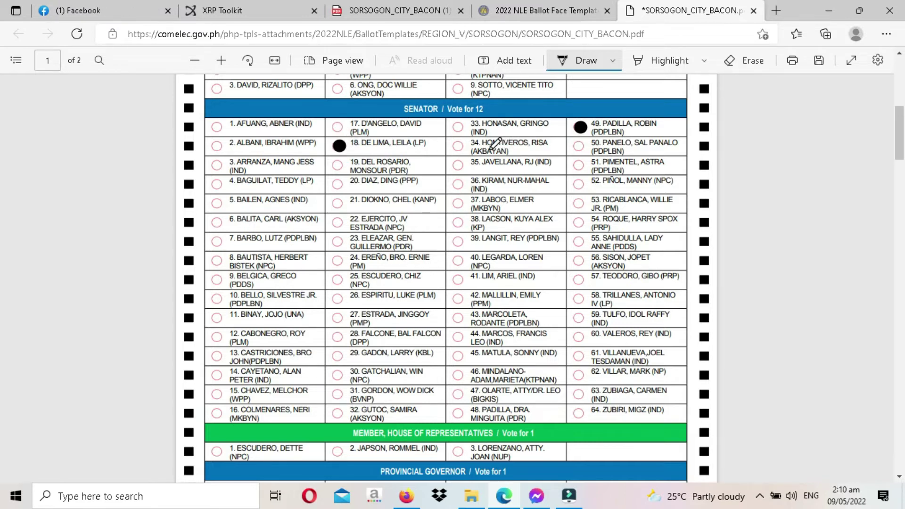
{"action": "left_click_drag", "start_coordinate": [461, 144], "coordinate": [461, 145]}
{"action": "left_click_drag", "start_coordinate": [218, 184], "coordinate": [218, 184]}
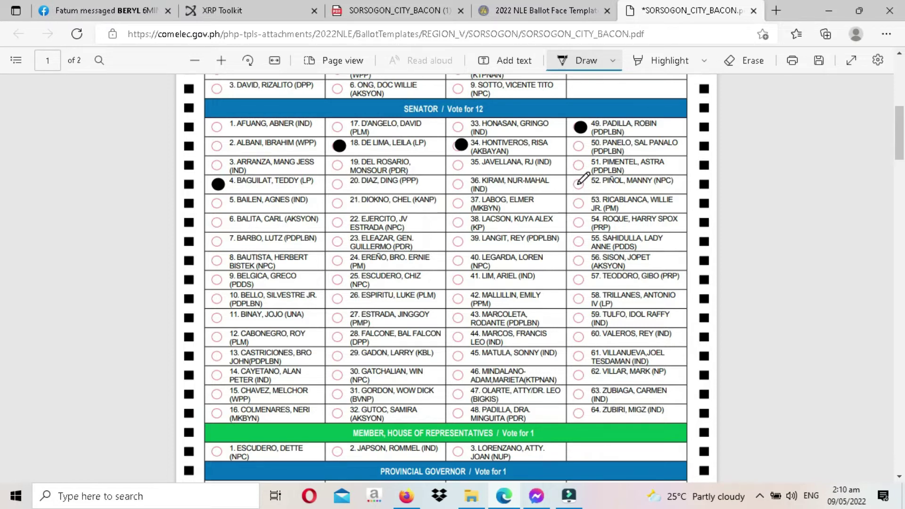
{"action": "left_click_drag", "start_coordinate": [579, 184], "coordinate": [579, 184]}
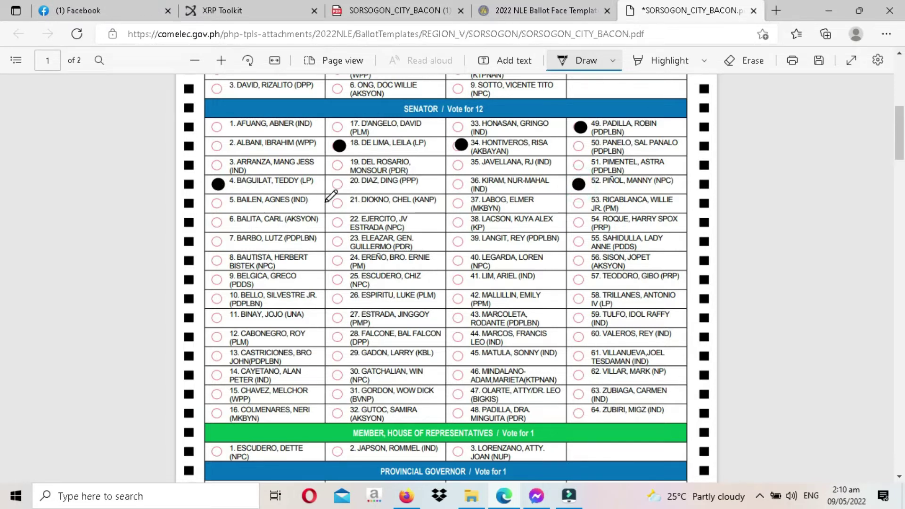
{"action": "left_click_drag", "start_coordinate": [339, 203], "coordinate": [339, 203]}
{"action": "left_click_drag", "start_coordinate": [457, 221], "coordinate": [459, 224]}
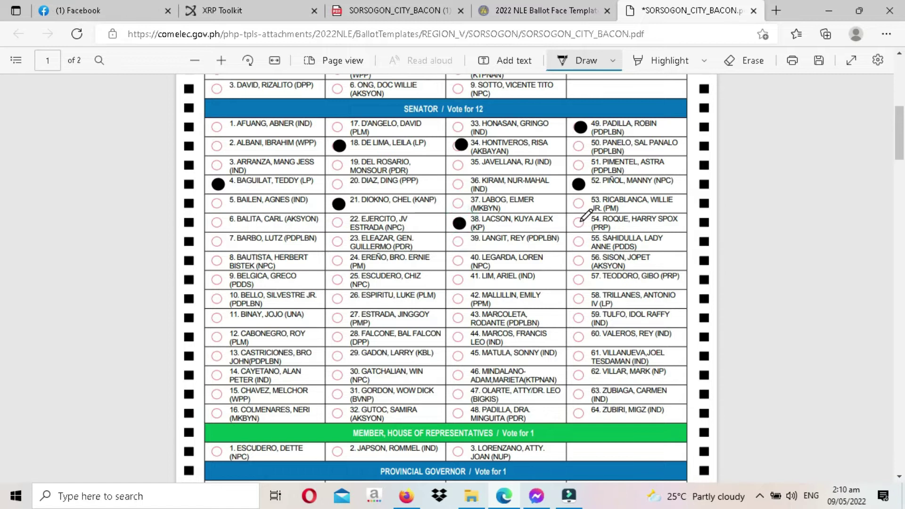
{"action": "left_click_drag", "start_coordinate": [580, 221], "coordinate": [581, 223]}
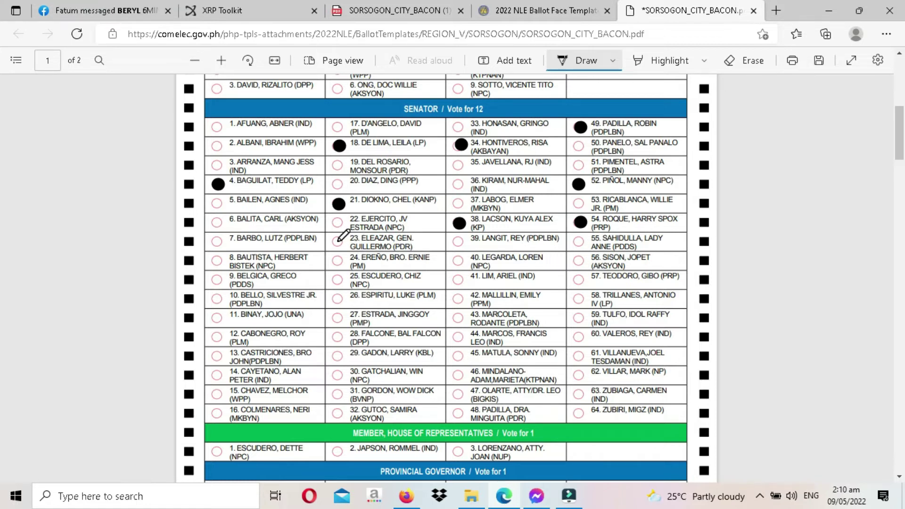
{"action": "left_click_drag", "start_coordinate": [339, 239], "coordinate": [339, 239]}
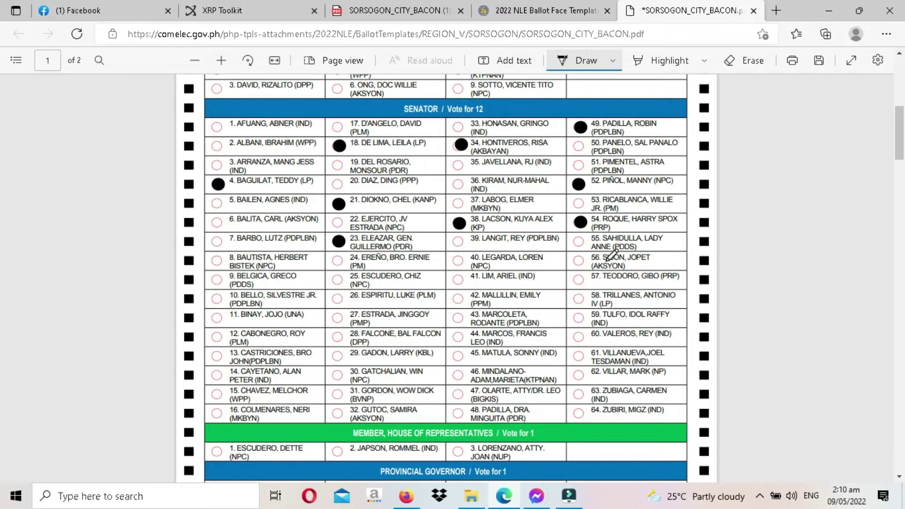
- Ink senator ovals 25, 26, 58, 45, 29, 61 and 62 black
{"action": "left_click", "coordinate": [339, 279]}
{"action": "left_click", "coordinate": [338, 298]}
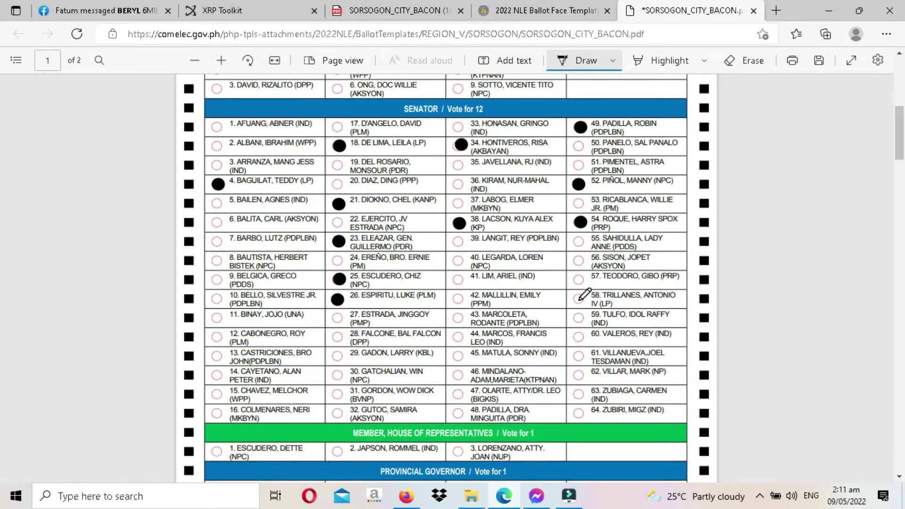
{"action": "left_click", "coordinate": [579, 298]}
{"action": "left_click", "coordinate": [459, 355]}
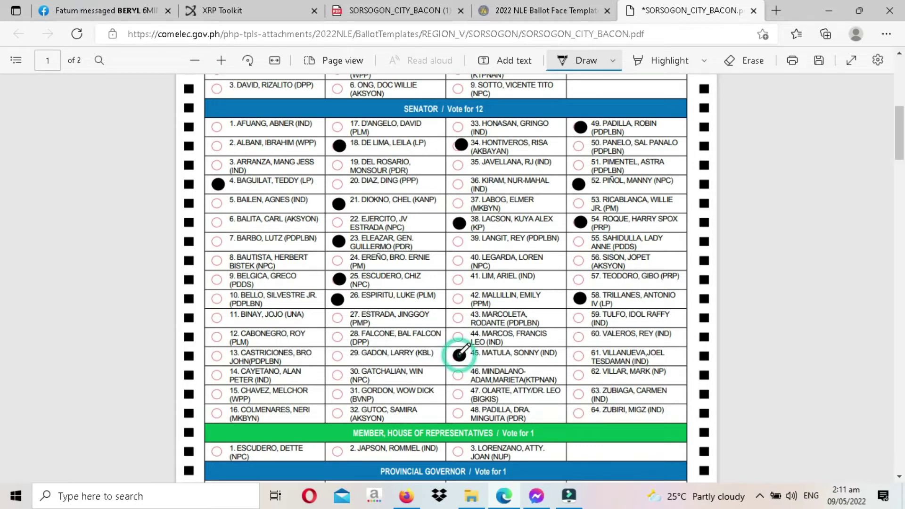
{"action": "left_click", "coordinate": [337, 357]}
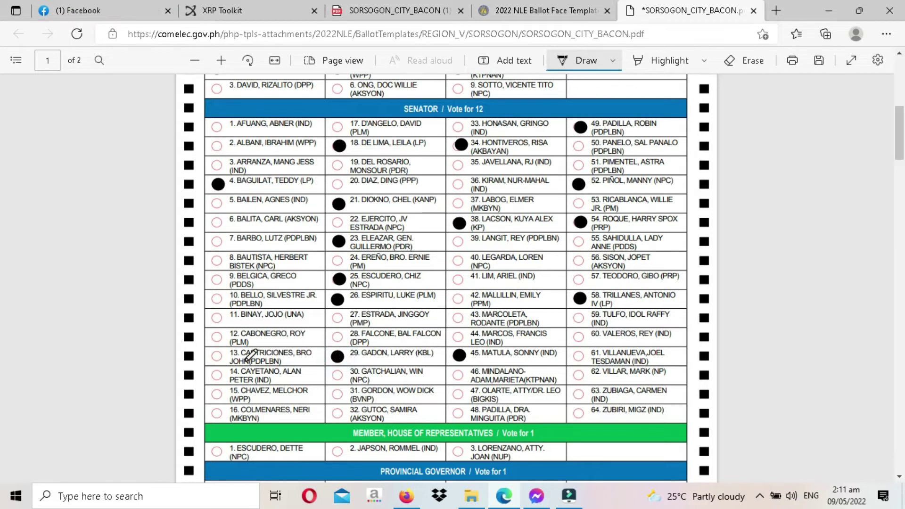
{"action": "left_click", "coordinate": [580, 357]}
{"action": "left_click", "coordinate": [578, 375]}
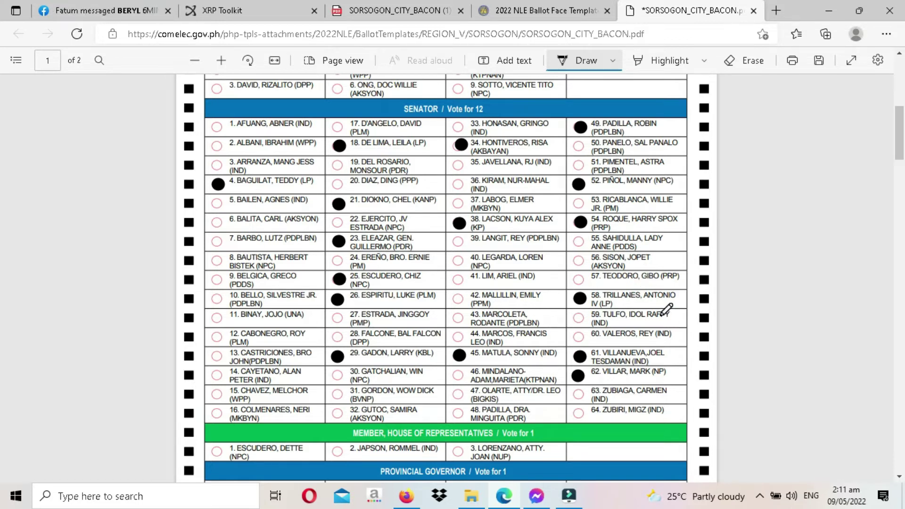
{"action": "mouse_move", "coordinate": [900, 162]}
{"action": "left_mouse_down"}
{"action": "mouse_move", "coordinate": [902, 134]}
{"action": "mouse_move", "coordinate": [902, 159]}
{"action": "left_mouse_up"}
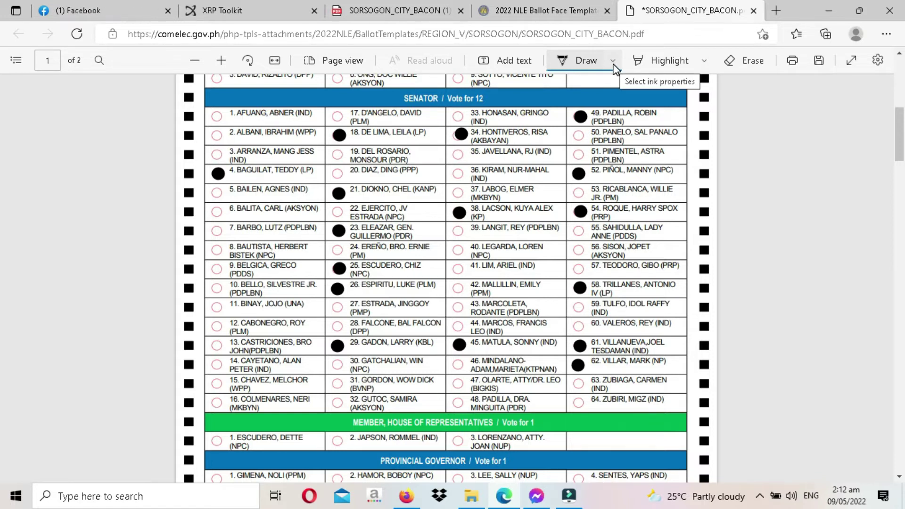
- Erase the ink from the Padilla, Roque, Gadon and Villar senator ovals
{"action": "scroll", "coordinate": [739, 109], "scroll_direction": "up", "scroll_amount": 1}
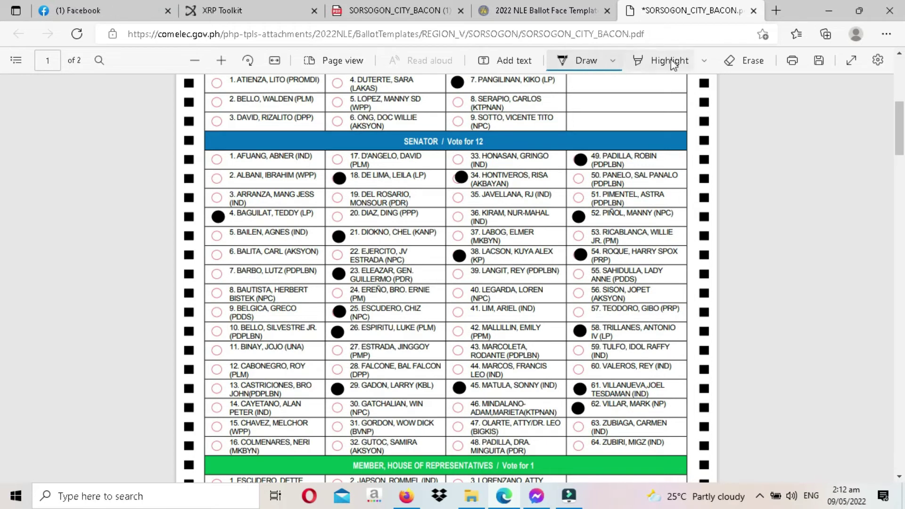
{"action": "left_click", "coordinate": [751, 64]}
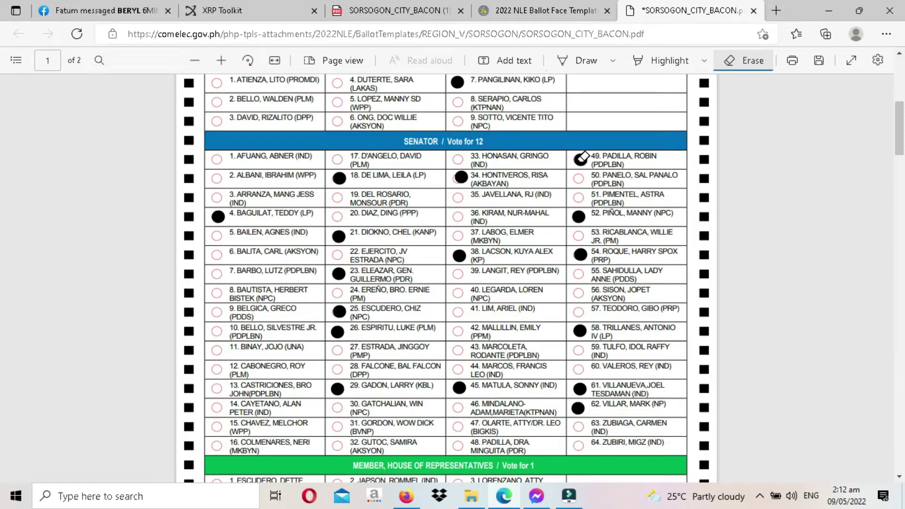
{"action": "left_click", "coordinate": [581, 158]}
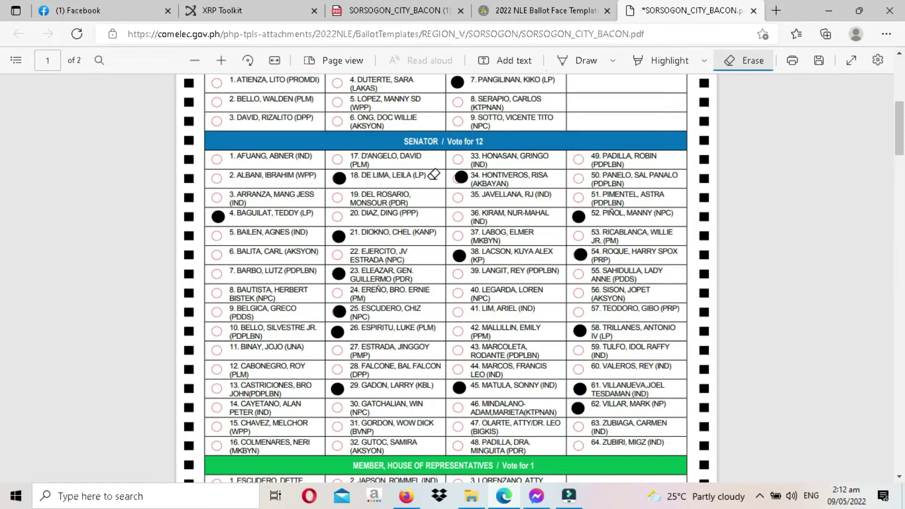
{"action": "left_click", "coordinate": [581, 255]}
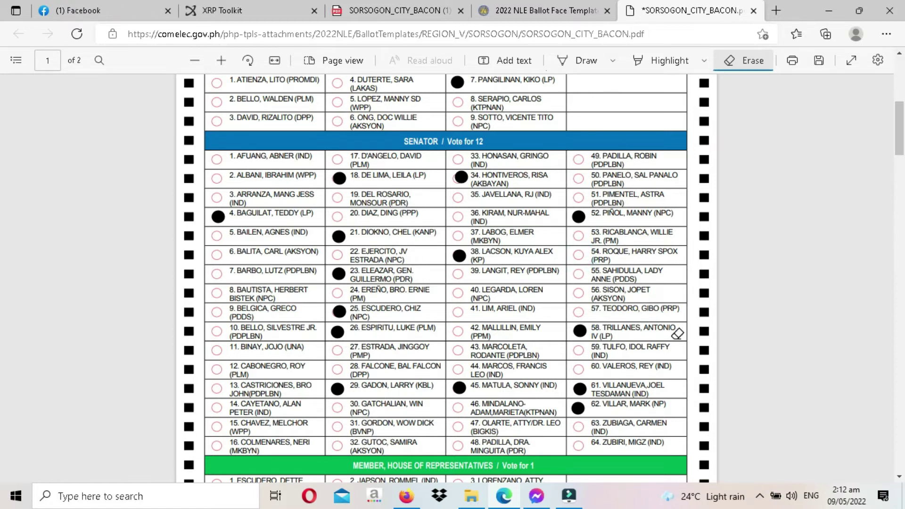
{"action": "left_click", "coordinate": [339, 388]}
{"action": "left_click", "coordinate": [578, 408]}
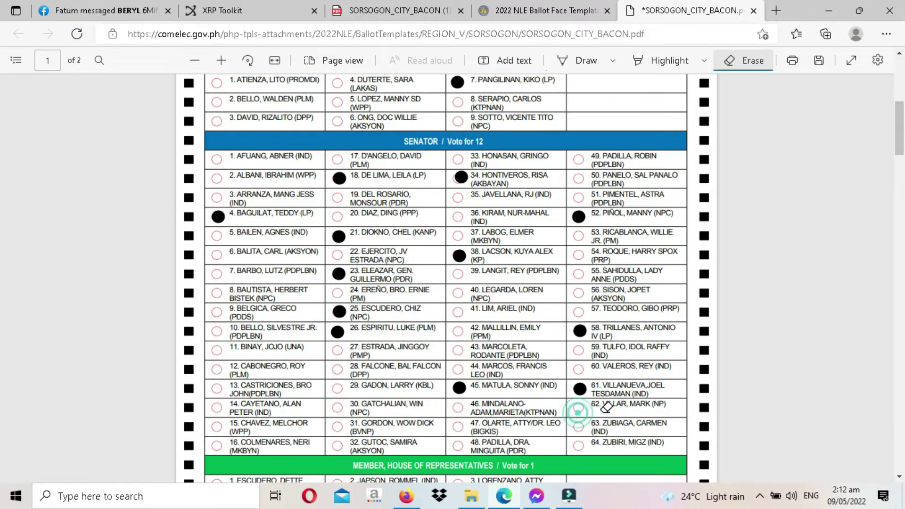
- Erase the uneven ink mark on Hontiveros's oval 34, then return to Draw
{"action": "scroll", "coordinate": [3, 135], "scroll_direction": "down", "scroll_amount": 3}
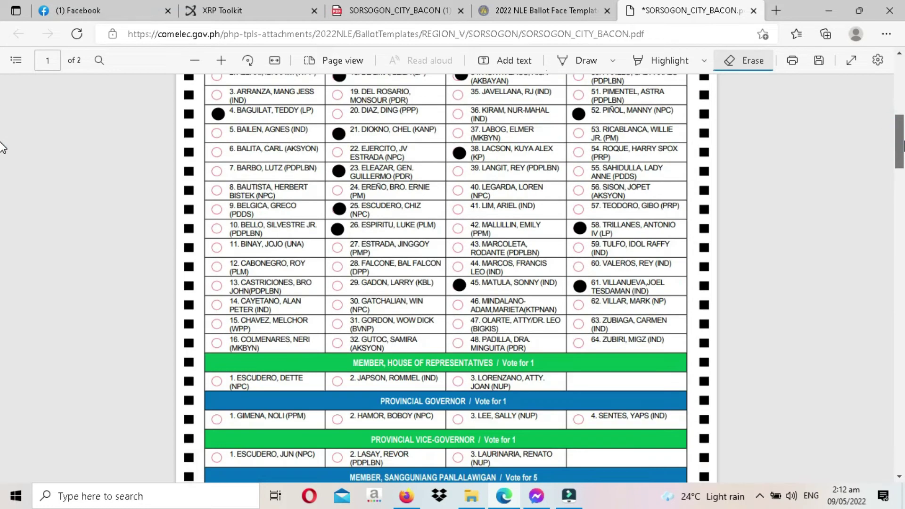
{"action": "scroll", "coordinate": [3, 143], "scroll_direction": "up", "scroll_amount": 3}
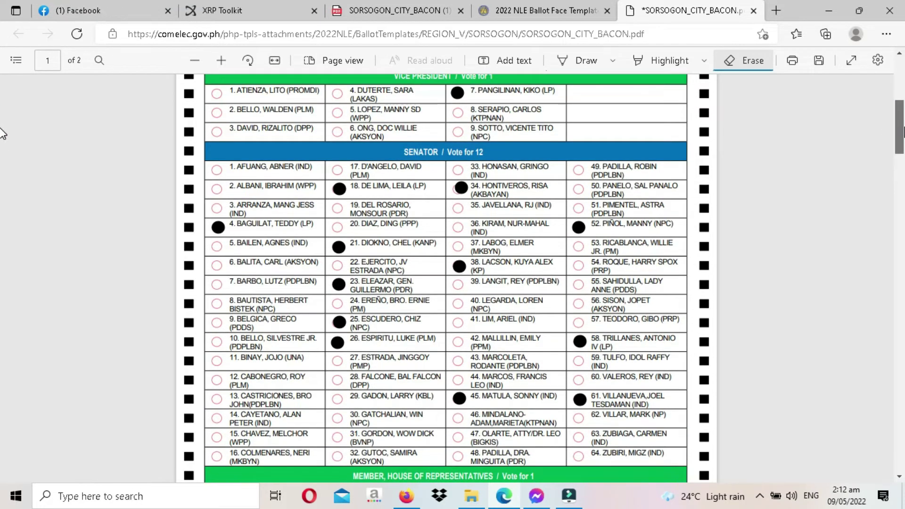
{"action": "scroll", "coordinate": [3, 134], "scroll_direction": "up", "scroll_amount": 1}
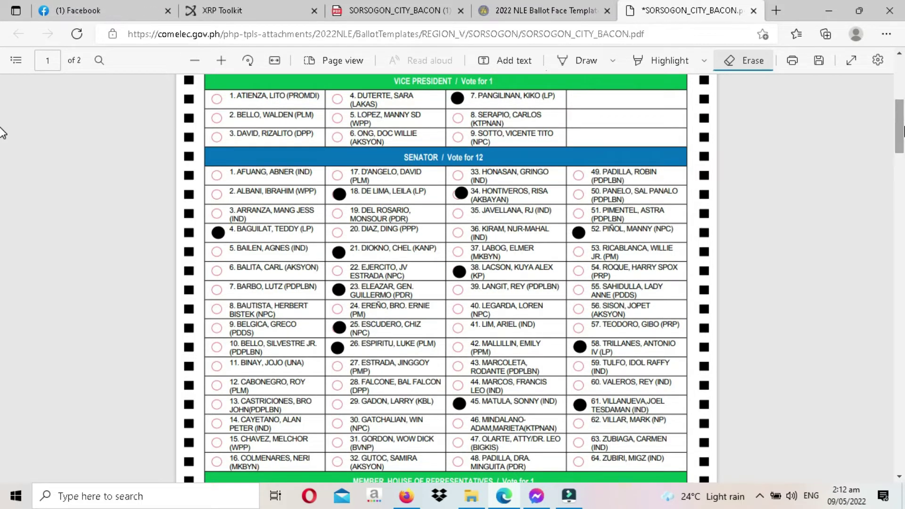
{"action": "scroll", "coordinate": [902, 127], "scroll_direction": "down", "scroll_amount": 3}
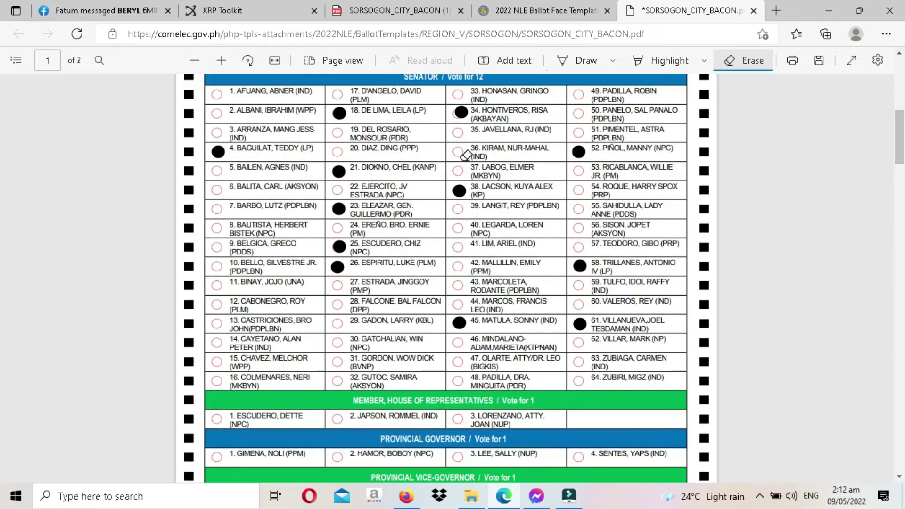
{"action": "scroll", "coordinate": [901, 143], "scroll_direction": "up", "scroll_amount": 6}
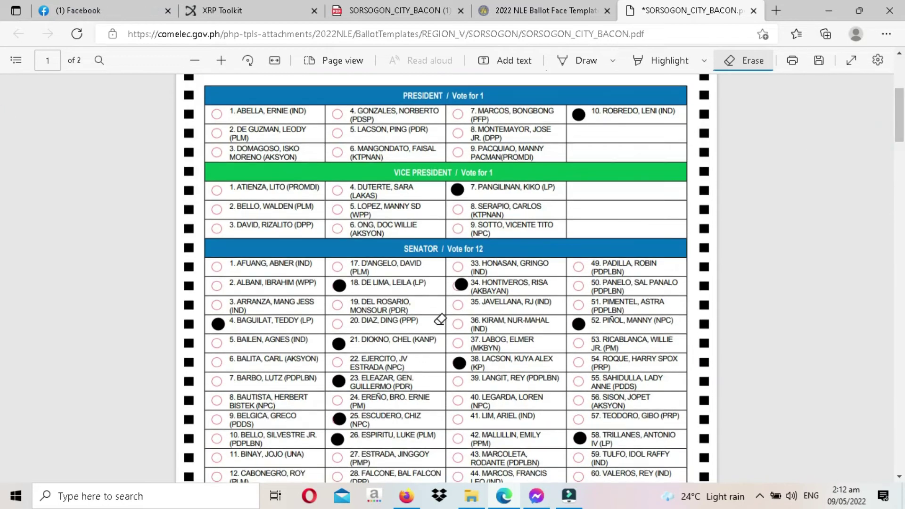
{"action": "left_click", "coordinate": [461, 285]}
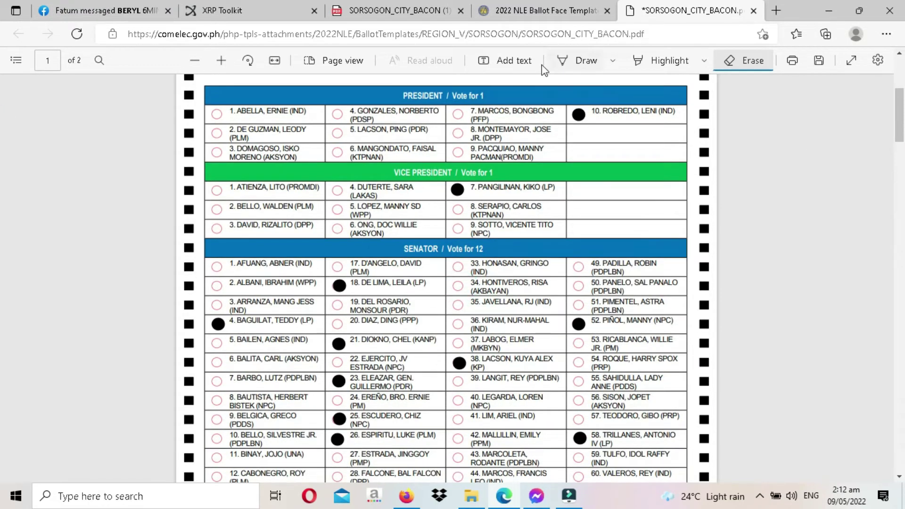
{"action": "left_click", "coordinate": [588, 60]}
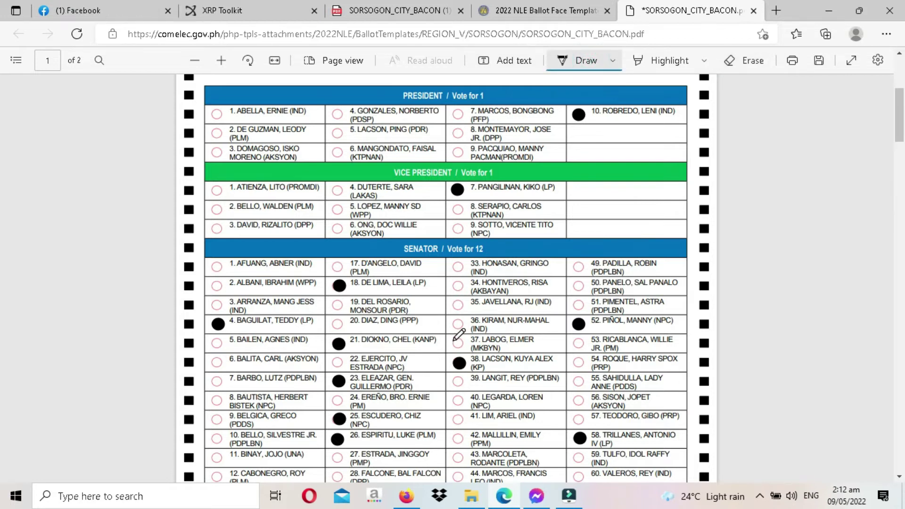
- Refill Hontiveros's oval black and scroll down to the House and local-office races
{"action": "left_click", "coordinate": [459, 286]}
{"action": "left_click_drag", "start_coordinate": [902, 130], "coordinate": [903, 146]}
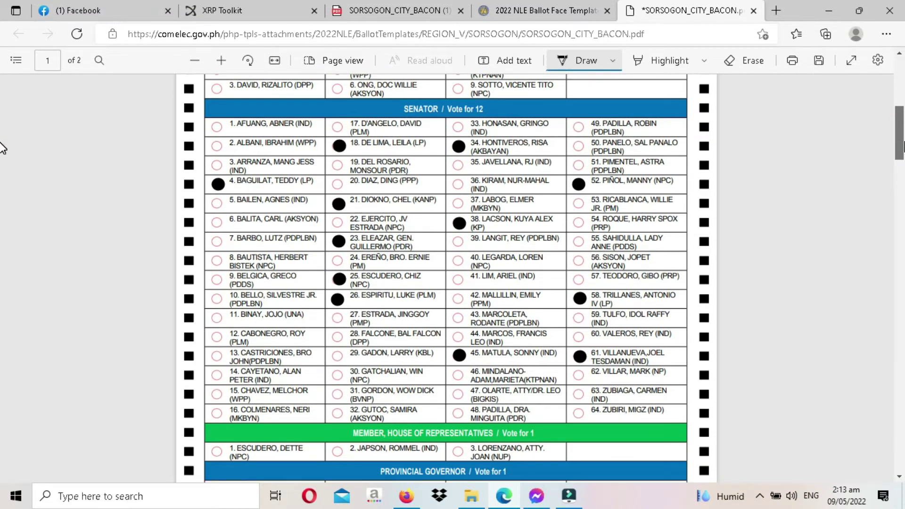
{"action": "left_click_drag", "start_coordinate": [903, 146], "coordinate": [903, 184]}
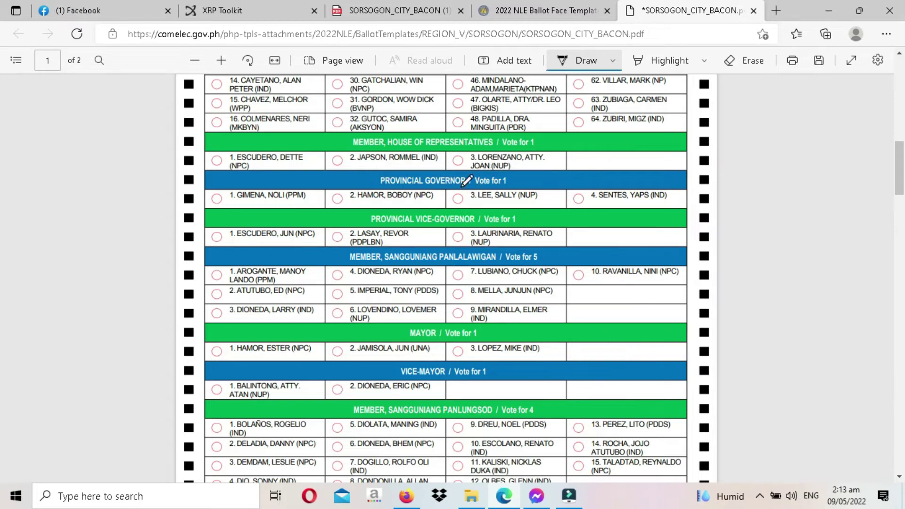
- Fill the ovals for House candidate 3, Governor candidate 3 and Vice-Governor candidate 2
{"action": "left_click_drag", "start_coordinate": [458, 159], "coordinate": [461, 161]}
{"action": "left_click_drag", "start_coordinate": [900, 156], "coordinate": [901, 166]}
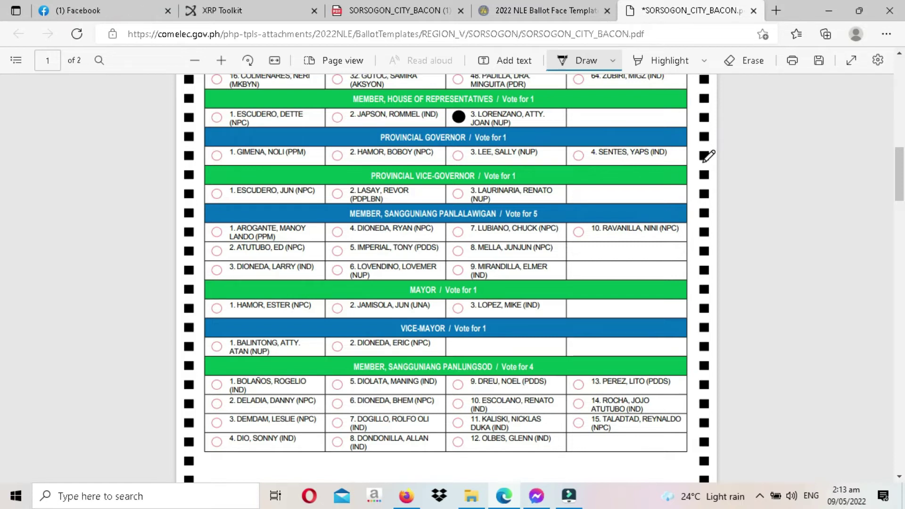
{"action": "left_click", "coordinate": [458, 156]}
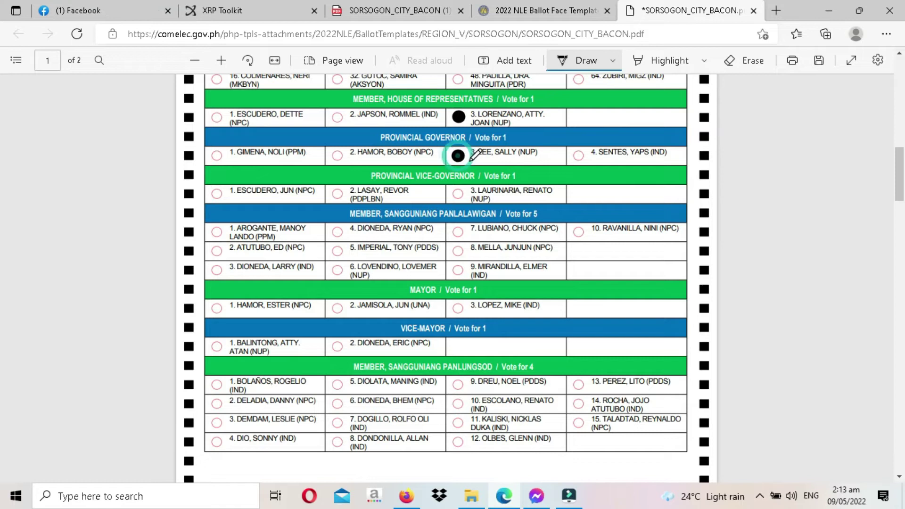
{"action": "scroll", "coordinate": [2, 161], "scroll_direction": "down", "scroll_amount": 2}
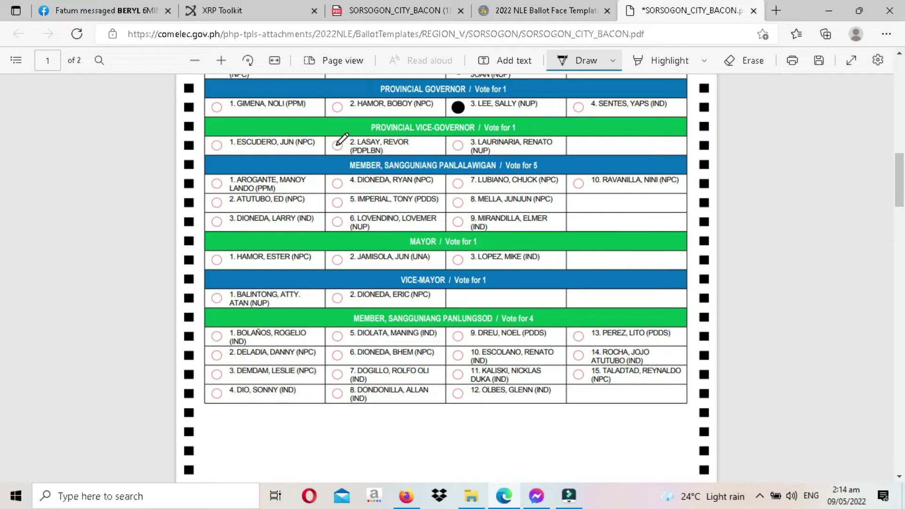
{"action": "left_click", "coordinate": [337, 145]}
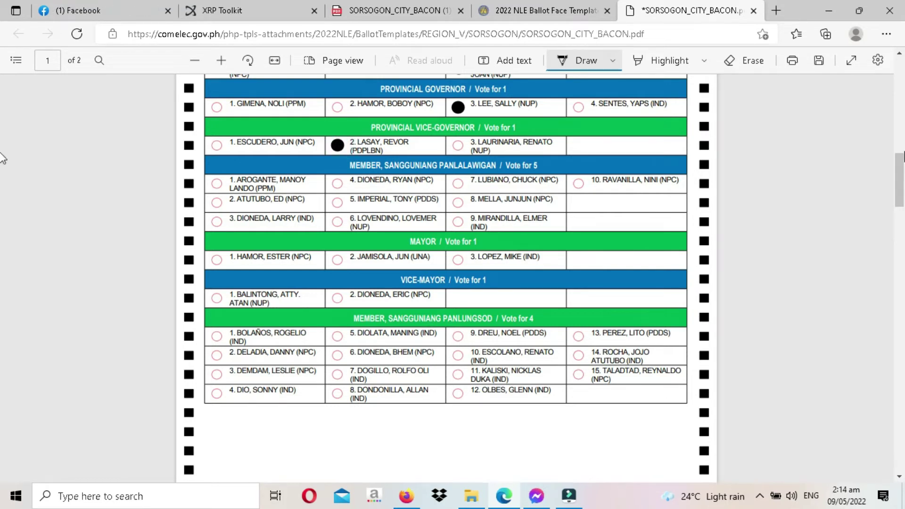
{"action": "left_click_drag", "start_coordinate": [901, 173], "coordinate": [902, 178]}
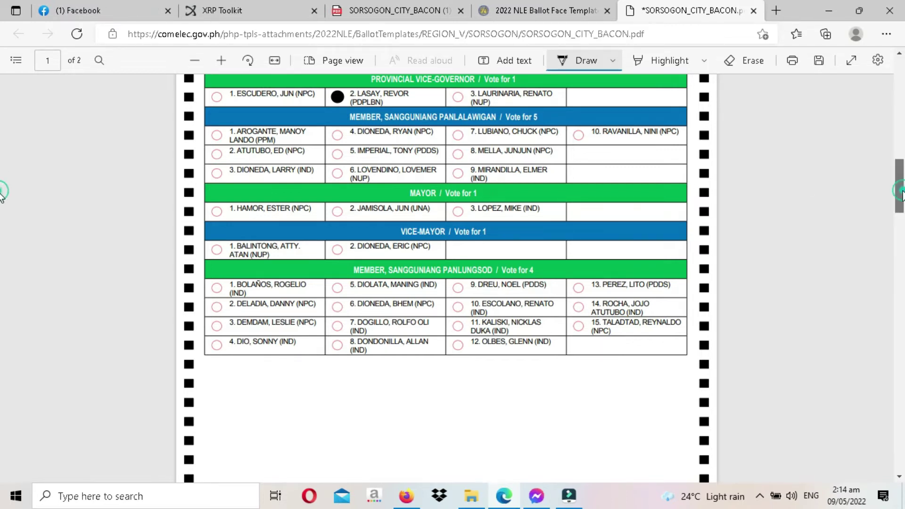
- Fill Sangguniang Panlalawigan ovals 1, 3, 5, 6 and 9 black
{"action": "scroll", "coordinate": [901, 188], "scroll_direction": "up", "scroll_amount": 1}
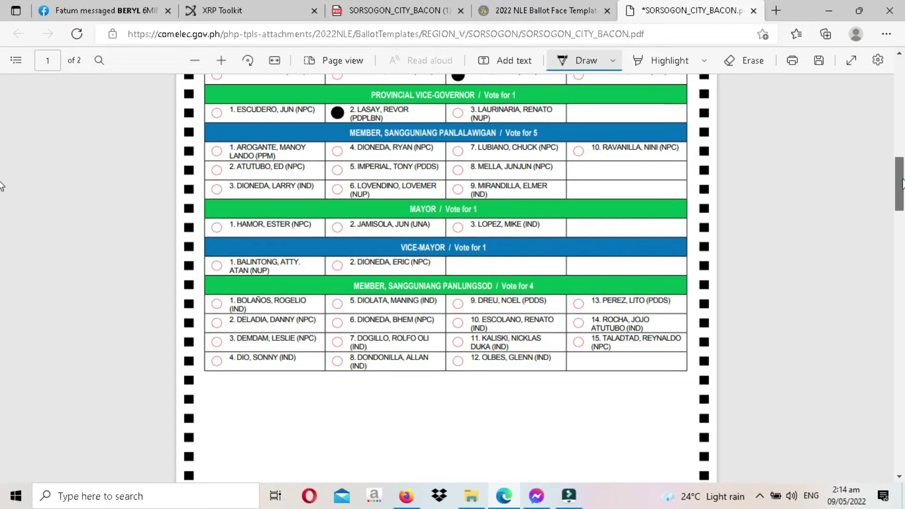
{"action": "scroll", "coordinate": [2, 175], "scroll_direction": "up", "scroll_amount": 3}
{"action": "scroll", "coordinate": [2, 179], "scroll_direction": "down", "scroll_amount": 3}
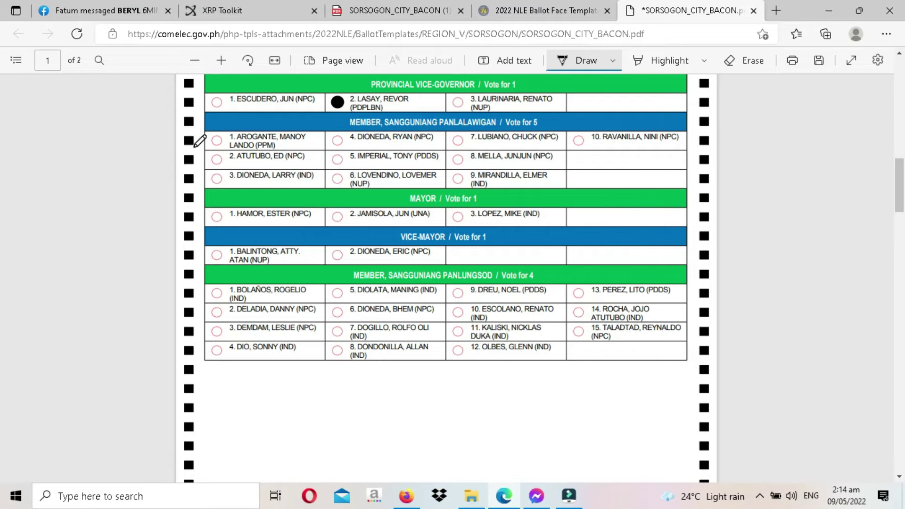
{"action": "left_click_drag", "start_coordinate": [217, 140], "coordinate": [218, 141]}
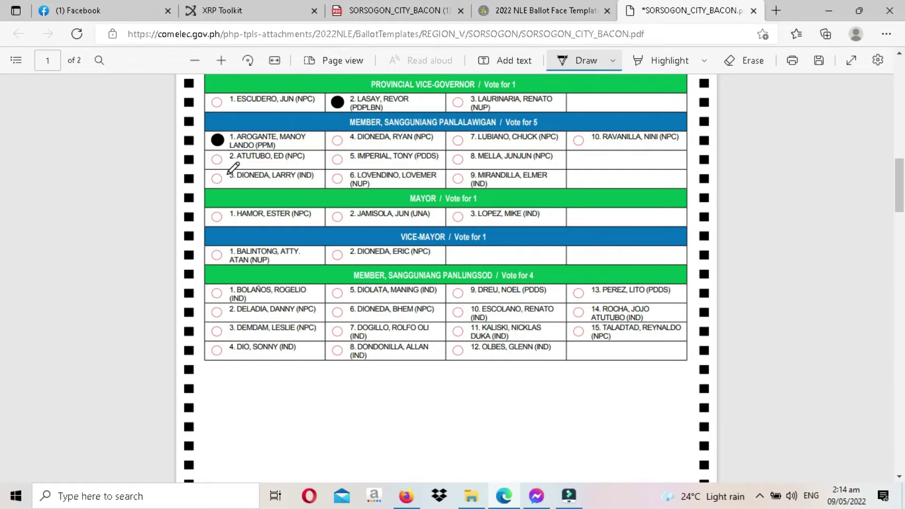
{"action": "left_click_drag", "start_coordinate": [217, 178], "coordinate": [218, 179]}
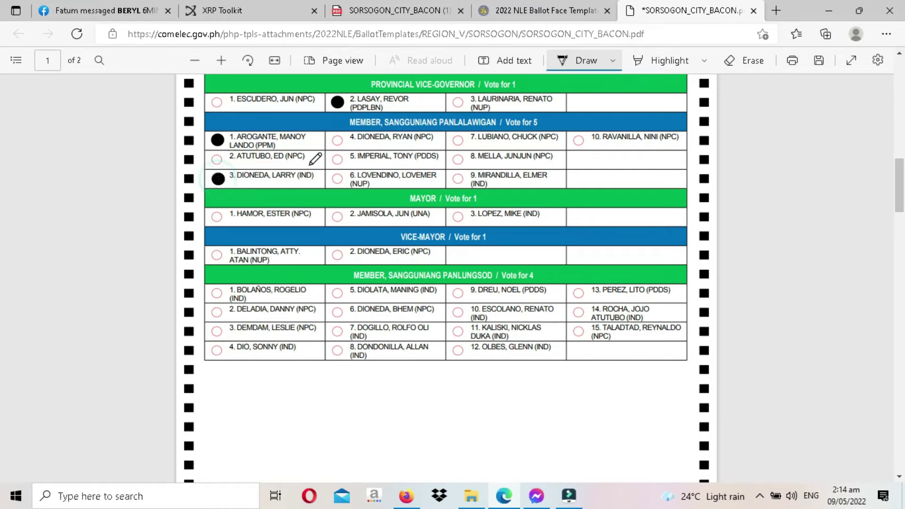
{"action": "left_click_drag", "start_coordinate": [336, 161], "coordinate": [338, 179]}
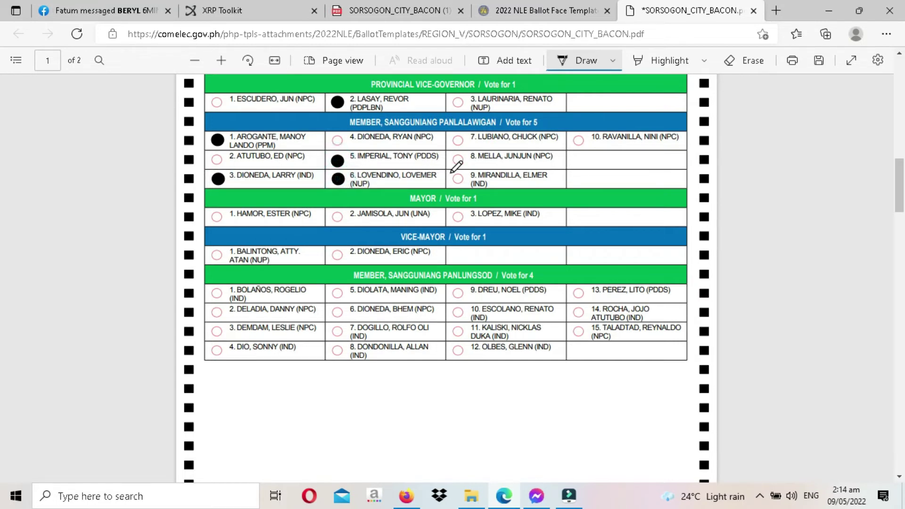
{"action": "left_click_drag", "start_coordinate": [459, 178], "coordinate": [459, 179]}
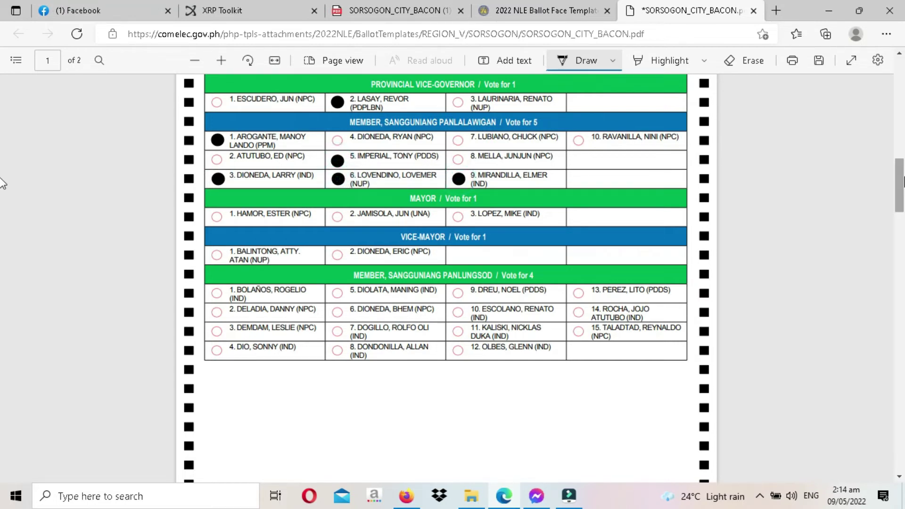
{"action": "scroll", "coordinate": [2, 182], "scroll_direction": "down", "scroll_amount": 2}
{"action": "scroll", "coordinate": [4, 183], "scroll_direction": "up", "scroll_amount": 1}
{"action": "scroll", "coordinate": [1, 181], "scroll_direction": "up", "scroll_amount": 1}
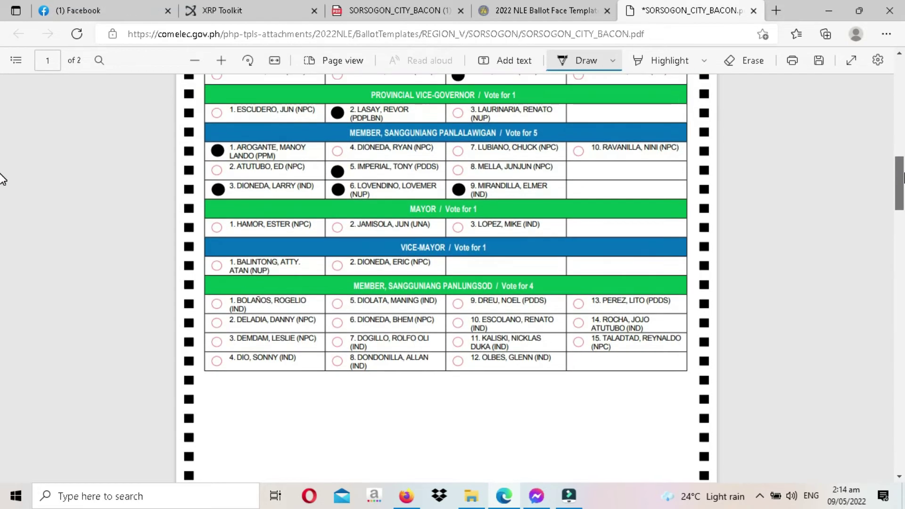
{"action": "scroll", "coordinate": [3, 179], "scroll_direction": "up", "scroll_amount": 1}
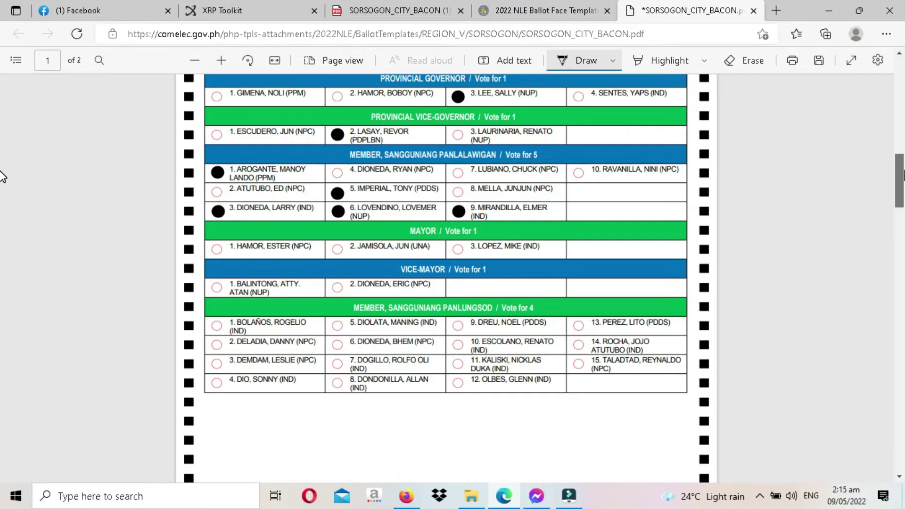
{"action": "scroll", "coordinate": [3, 181], "scroll_direction": "down", "scroll_amount": 4}
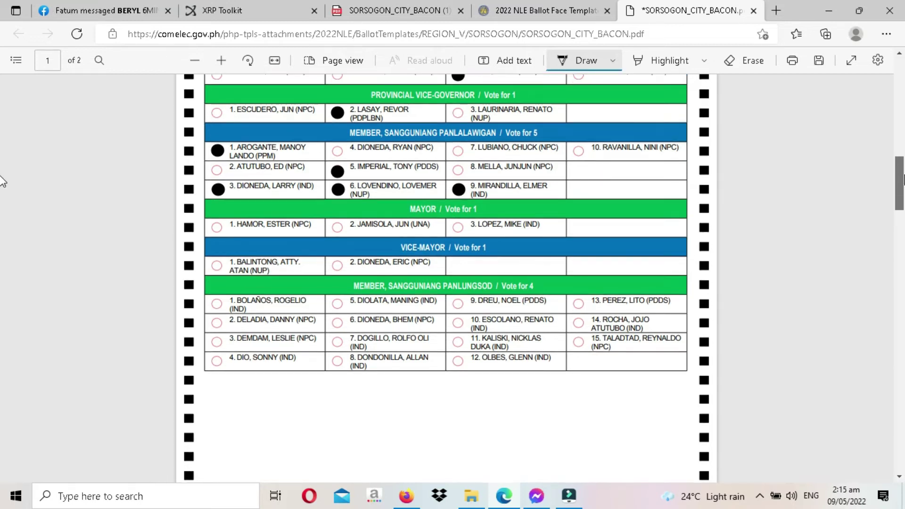
{"action": "scroll", "coordinate": [4, 188], "scroll_direction": "down", "scroll_amount": 2}
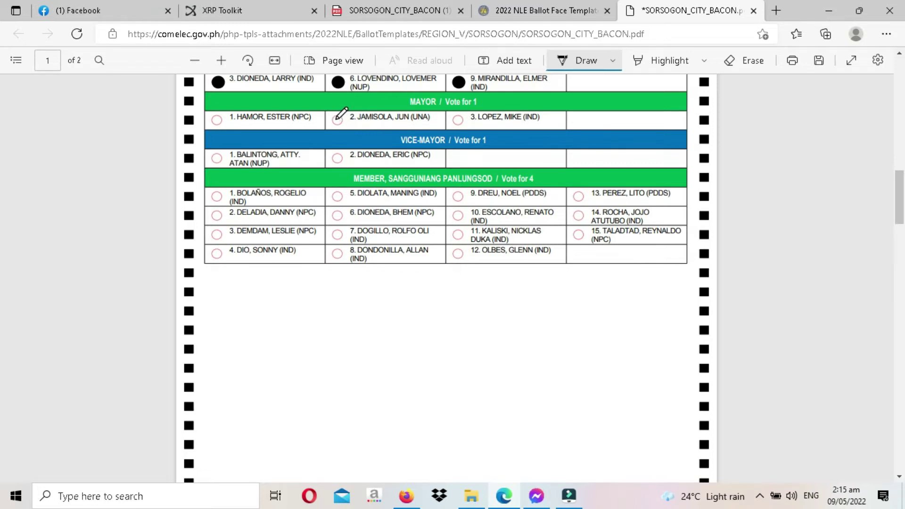
- Fill the ovals for Mayor candidate 2 and Vice-Mayor candidates 1 and 2
{"action": "left_click_drag", "start_coordinate": [337, 119], "coordinate": [338, 120]}
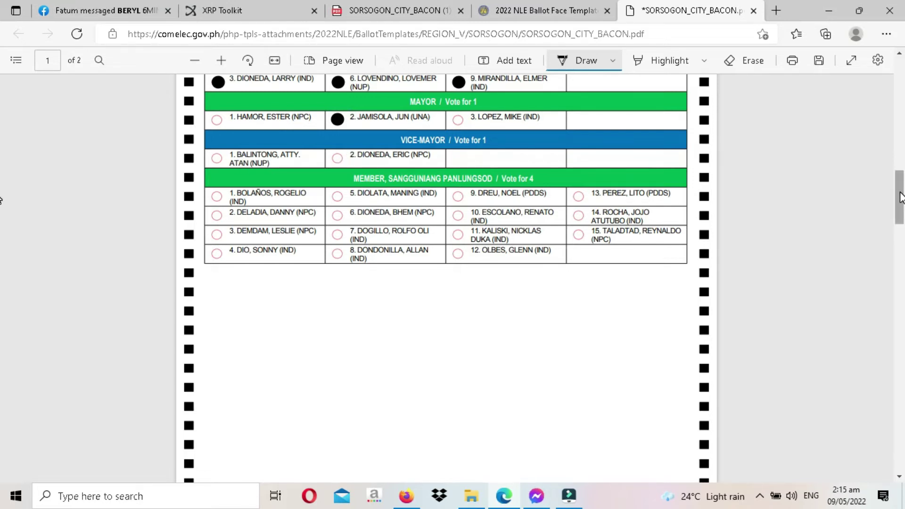
{"action": "scroll", "coordinate": [898, 194], "scroll_direction": "up", "scroll_amount": 2}
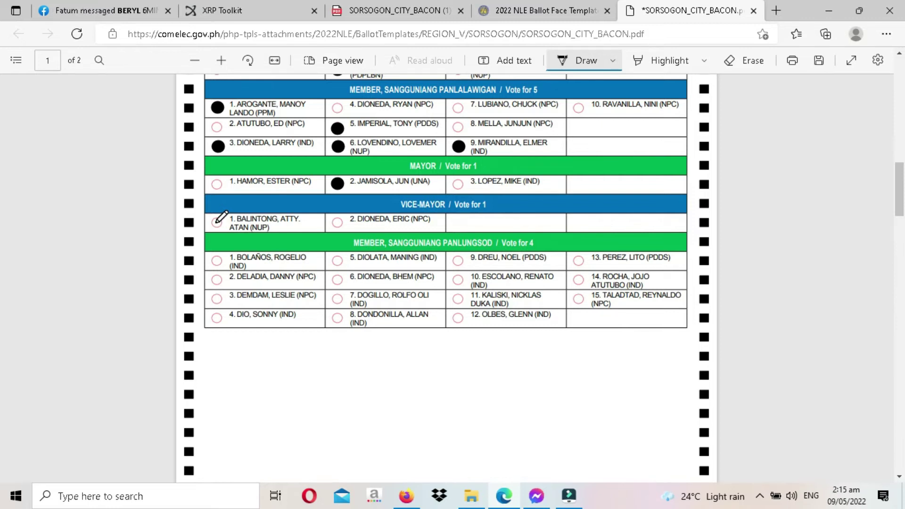
{"action": "left_click", "coordinate": [217, 223]}
{"action": "left_click", "coordinate": [338, 222]}
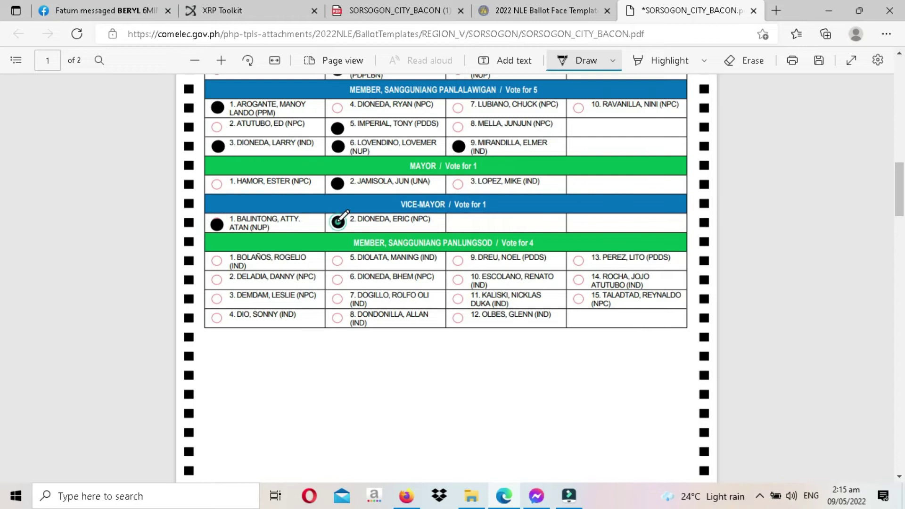
- Erase the mistaken ink on Vice-Mayor candidate 2 (Dioneda), then reselect Draw
{"action": "left_click", "coordinate": [750, 63]}
{"action": "left_click", "coordinate": [338, 222]}
{"action": "left_click", "coordinate": [339, 222]}
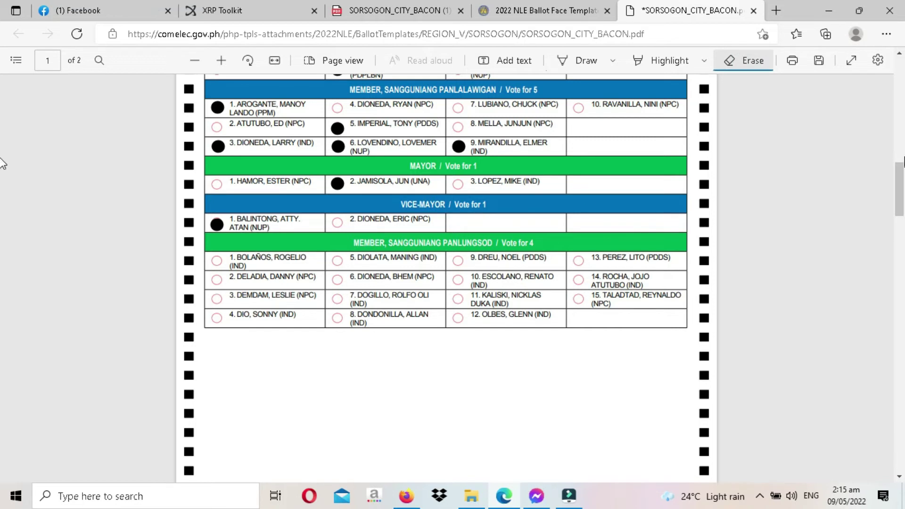
{"action": "left_click_drag", "start_coordinate": [901, 184], "coordinate": [900, 202]}
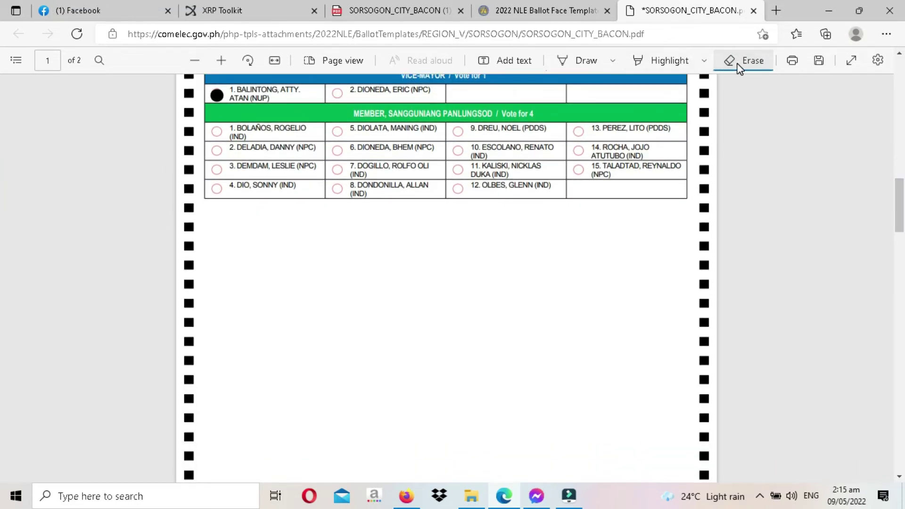
{"action": "left_click", "coordinate": [584, 62]}
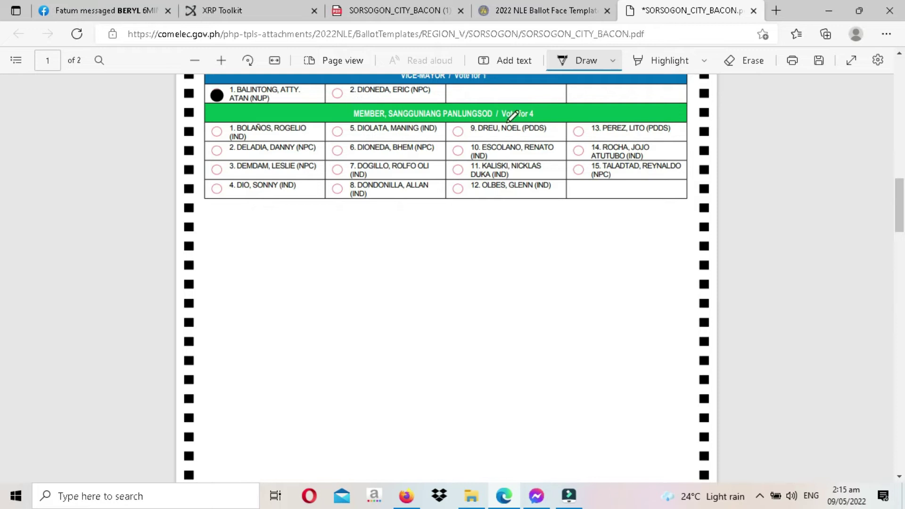
- Fill Sangguniang Panlungsod ovals 2, 5, 7 and 10, then scroll to the page footer
{"action": "mouse_move", "coordinate": [901, 225]}
{"action": "left_mouse_down"}
{"action": "mouse_move", "coordinate": [903, 200]}
{"action": "mouse_move", "coordinate": [903, 221]}
{"action": "left_mouse_up"}
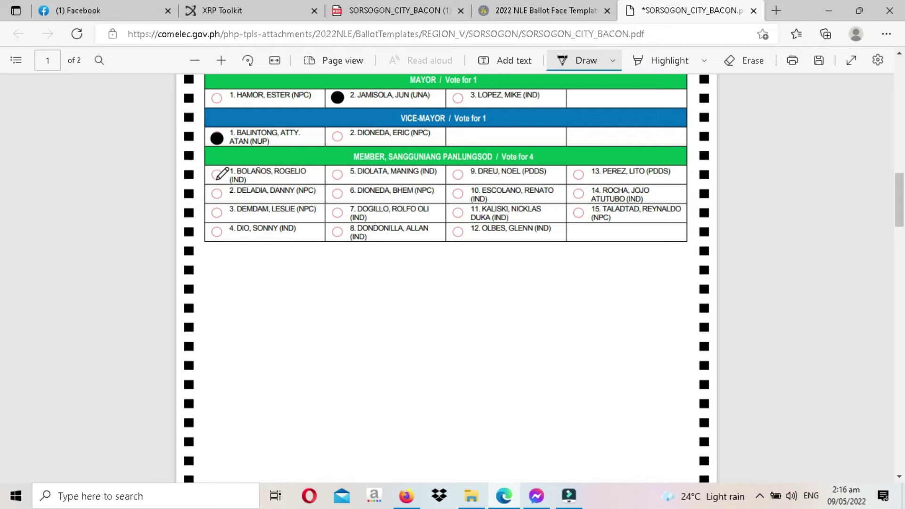
{"action": "left_click_drag", "start_coordinate": [217, 194], "coordinate": [218, 193]}
{"action": "left_click", "coordinate": [337, 174]}
{"action": "left_click", "coordinate": [338, 213]}
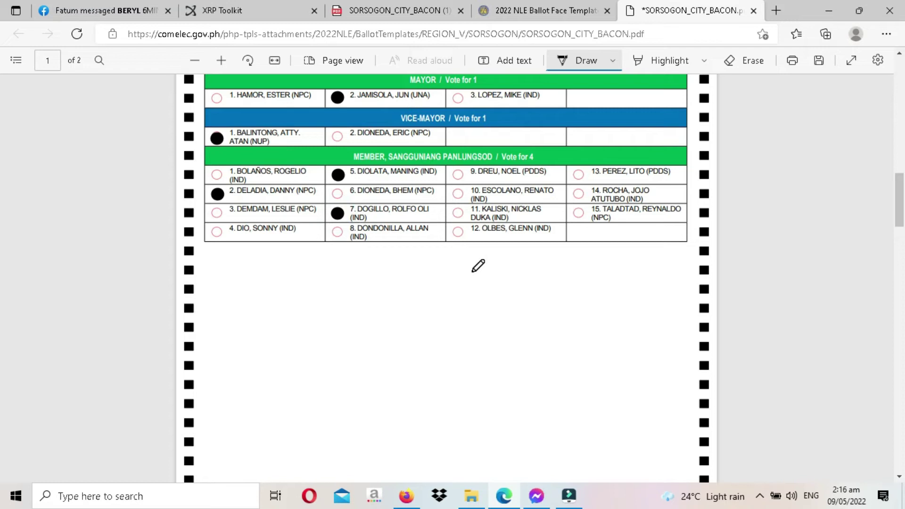
{"action": "left_click", "coordinate": [459, 194]}
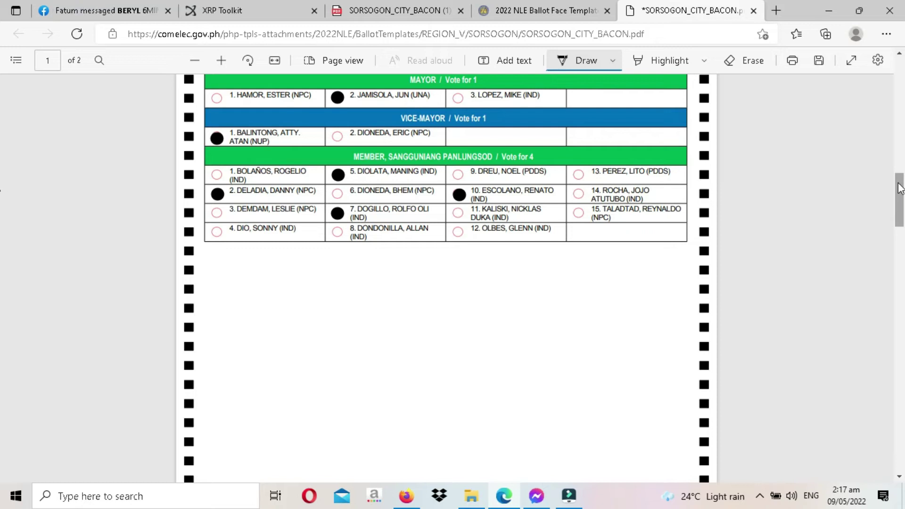
{"action": "left_click_drag", "start_coordinate": [900, 185], "coordinate": [901, 234]}
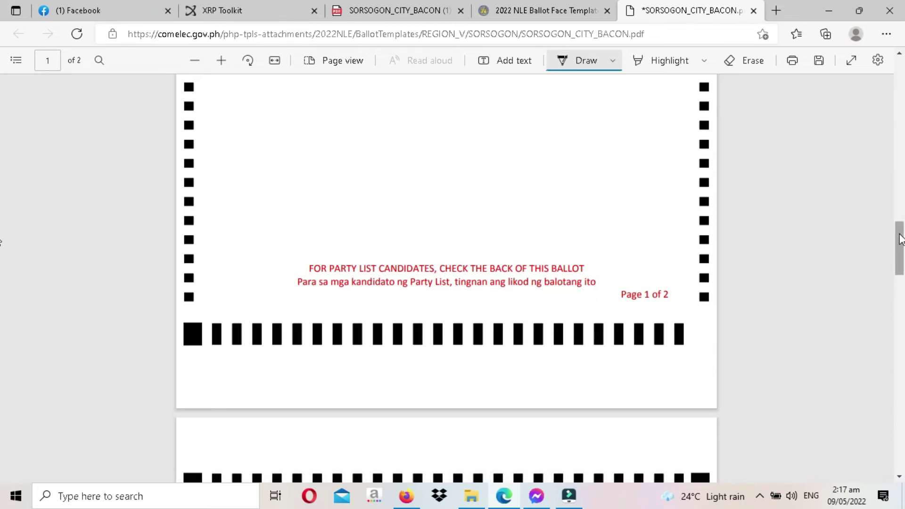
{"action": "left_click_drag", "start_coordinate": [901, 240], "coordinate": [903, 300]}
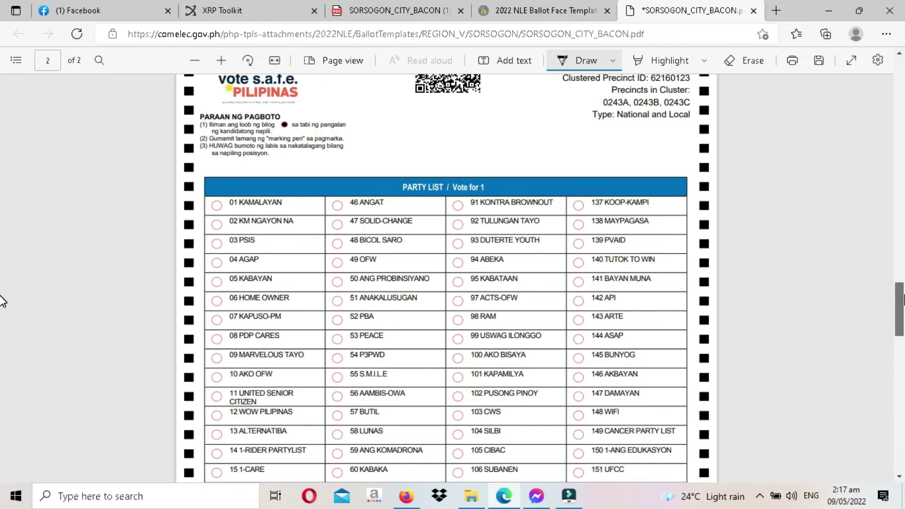
{"action": "scroll", "coordinate": [2, 301], "scroll_direction": "down", "scroll_amount": 6}
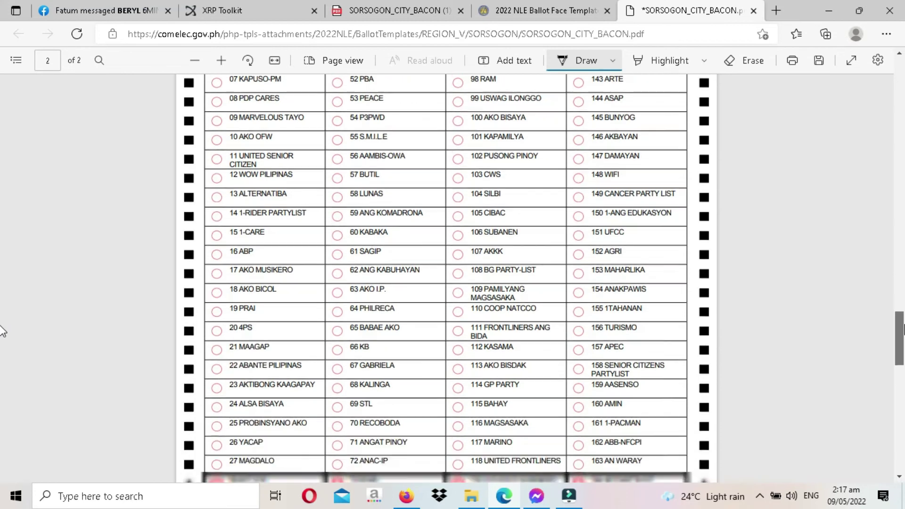
{"action": "scroll", "coordinate": [2, 338], "scroll_direction": "down", "scroll_amount": 7}
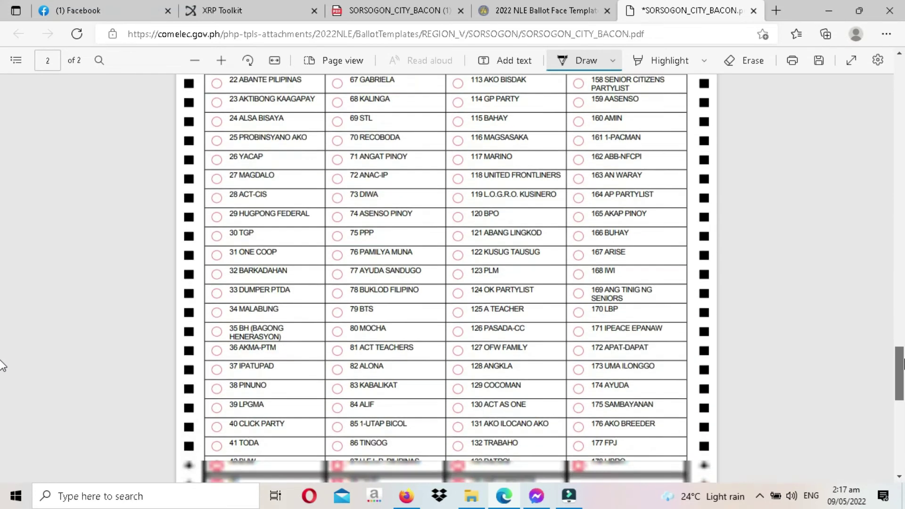
{"action": "scroll", "coordinate": [2, 370], "scroll_direction": "up", "scroll_amount": 2}
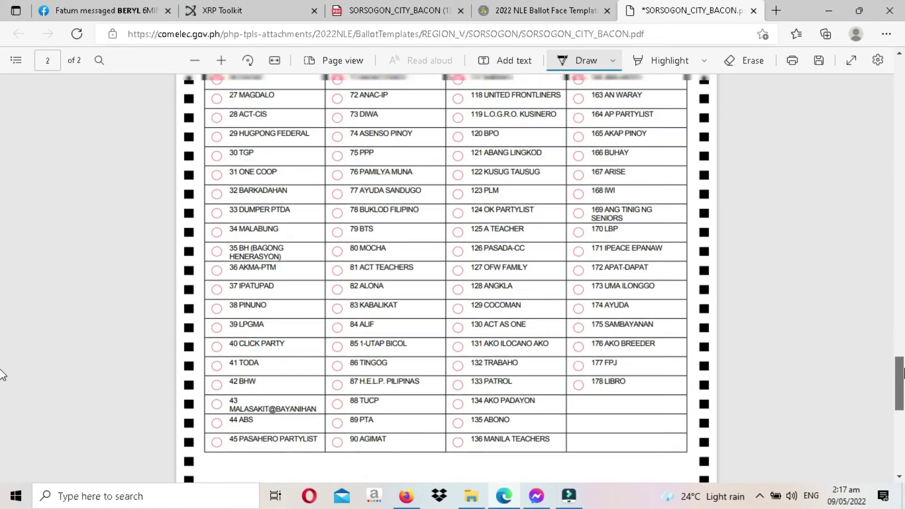
{"action": "scroll", "coordinate": [1, 363], "scroll_direction": "up", "scroll_amount": 6}
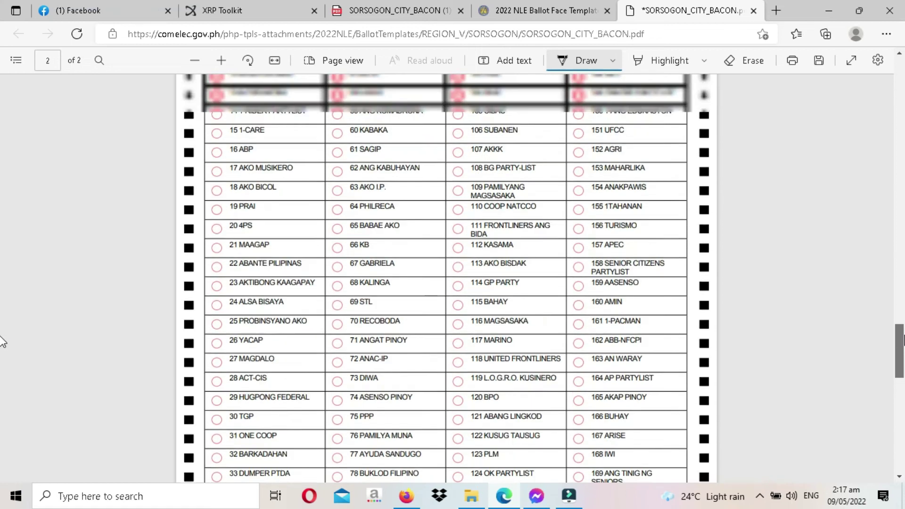
{"action": "scroll", "coordinate": [2, 333], "scroll_direction": "up", "scroll_amount": 4}
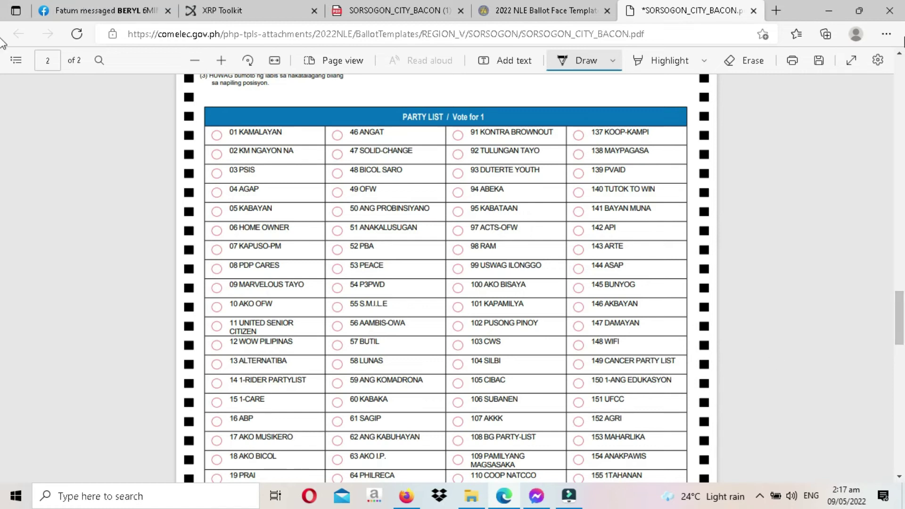
{"action": "scroll", "coordinate": [482, 309], "scroll_direction": "down", "scroll_amount": 8}
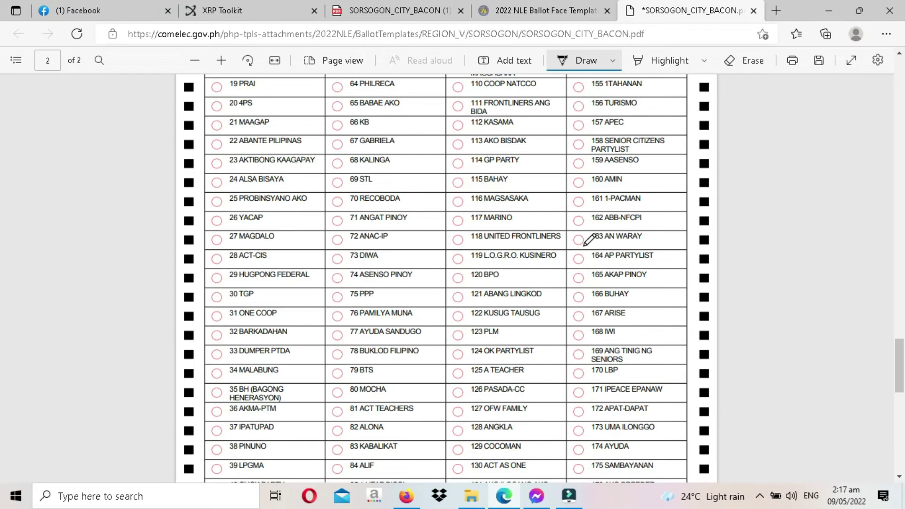
- Mark the 116 MAGSASAKA oval, erase it, then ink it black again
{"action": "left_click", "coordinate": [462, 203]}
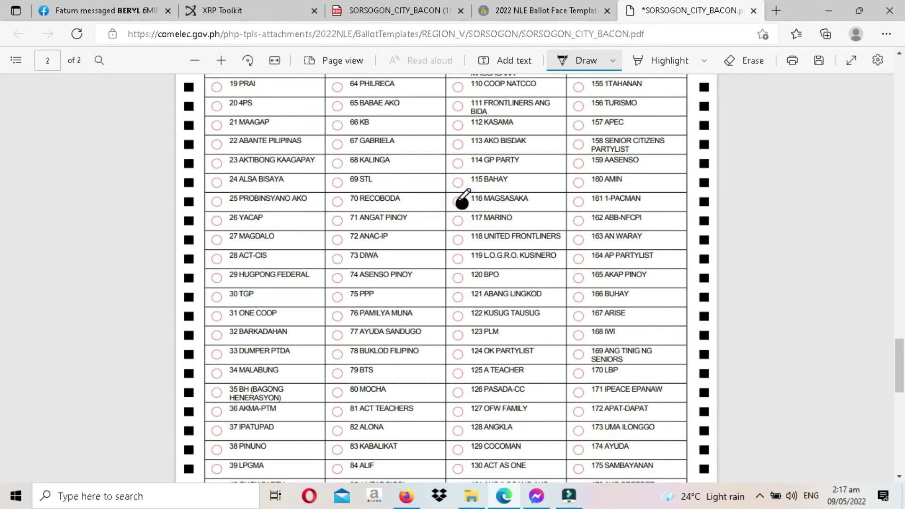
{"action": "left_click", "coordinate": [750, 60]}
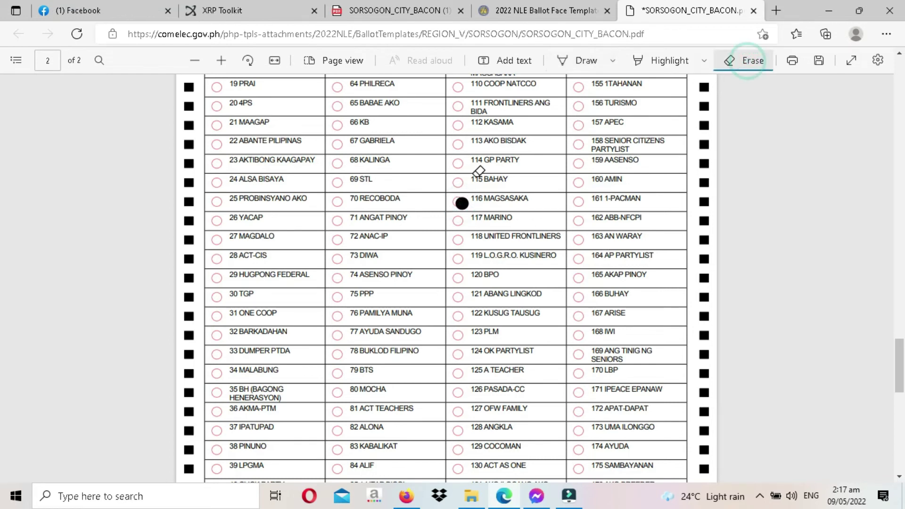
{"action": "left_click", "coordinate": [462, 203]}
{"action": "left_click", "coordinate": [462, 204]}
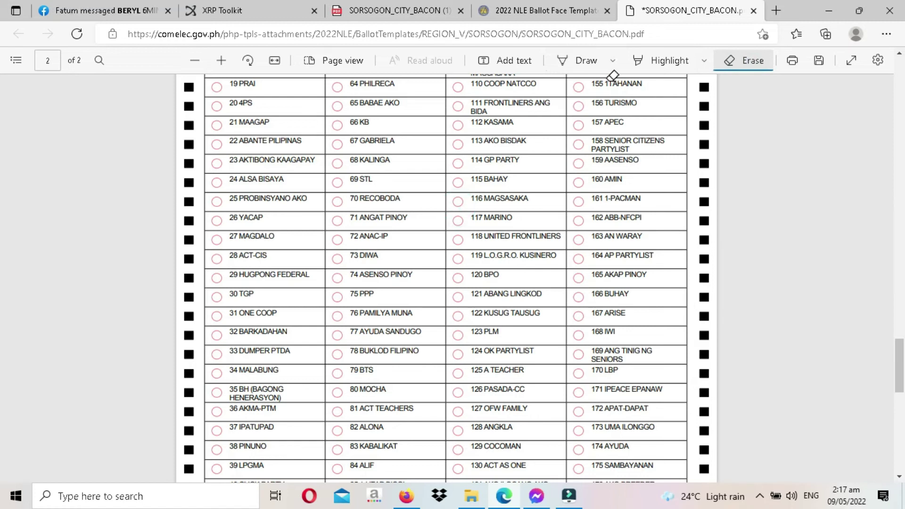
{"action": "left_click", "coordinate": [584, 61]}
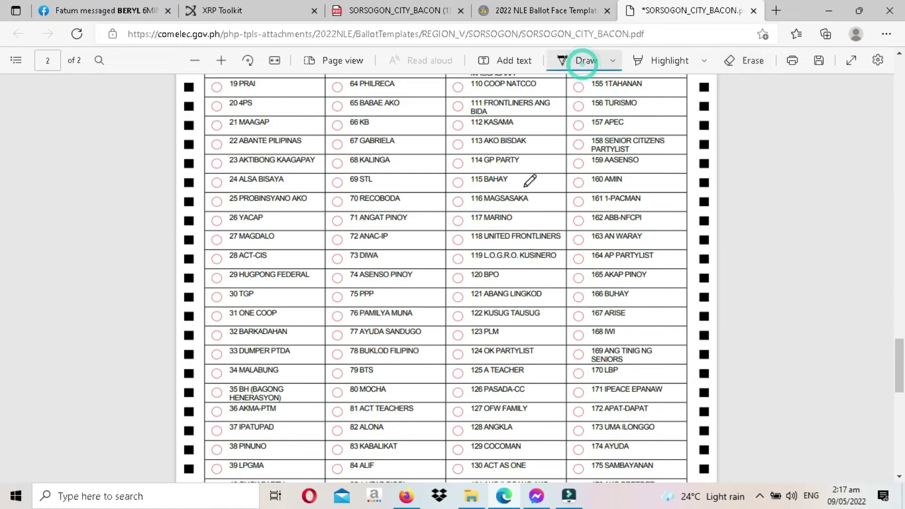
{"action": "left_click", "coordinate": [459, 201]}
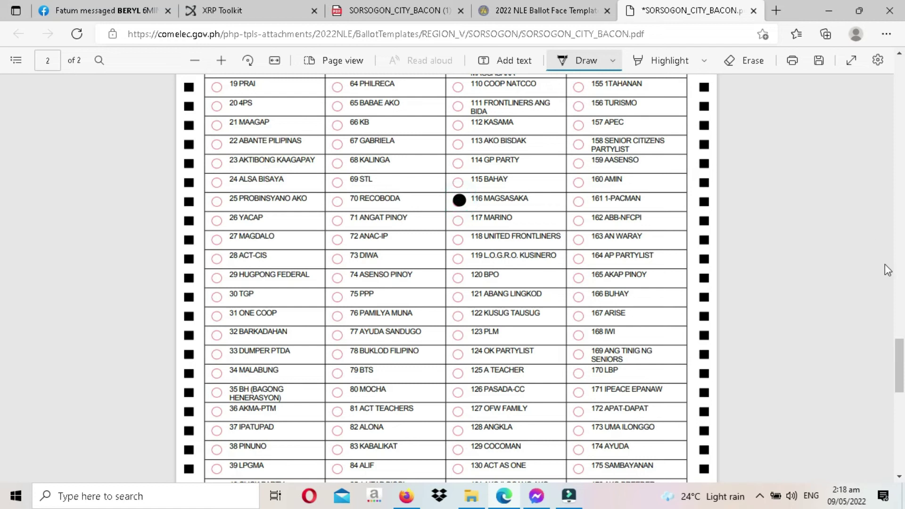
{"action": "left_click_drag", "start_coordinate": [900, 369], "coordinate": [902, 356]}
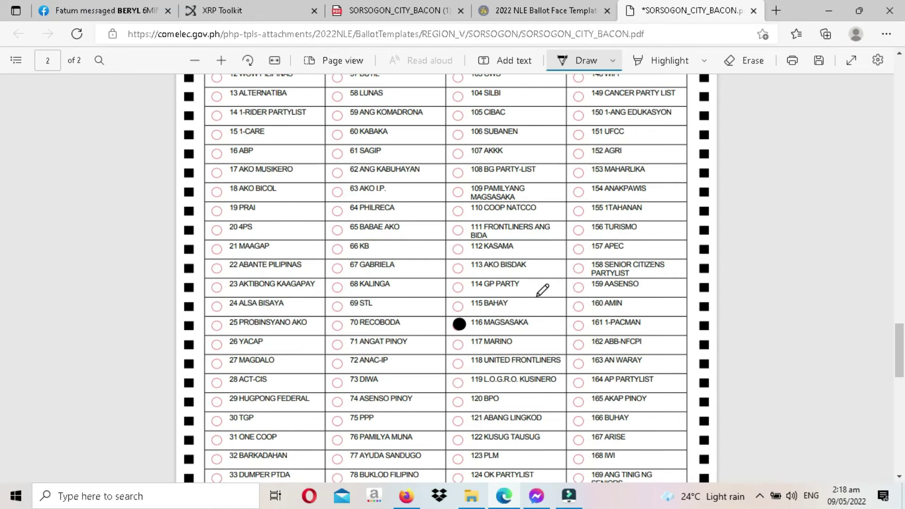
- Erase the 116 MAGSASAKA mark and fill the 152 AGRI oval black instead
{"action": "left_click", "coordinate": [744, 61]}
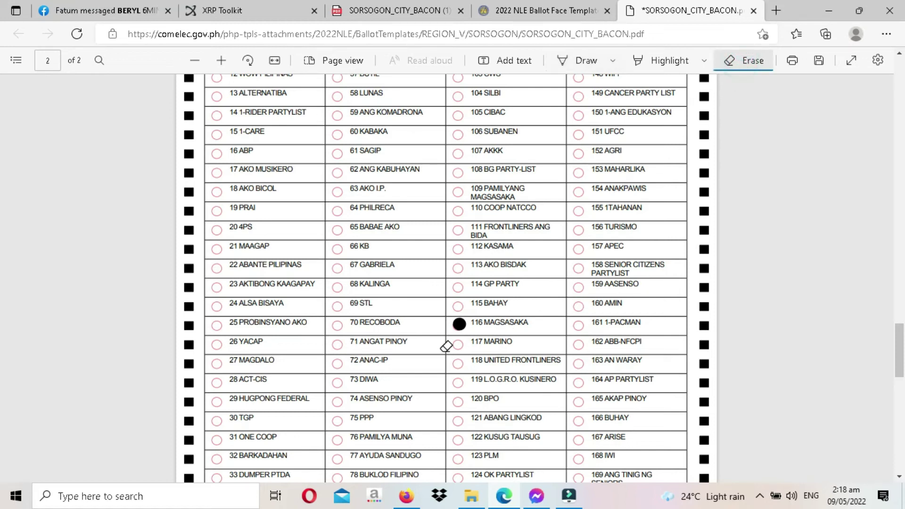
{"action": "left_click", "coordinate": [460, 324]}
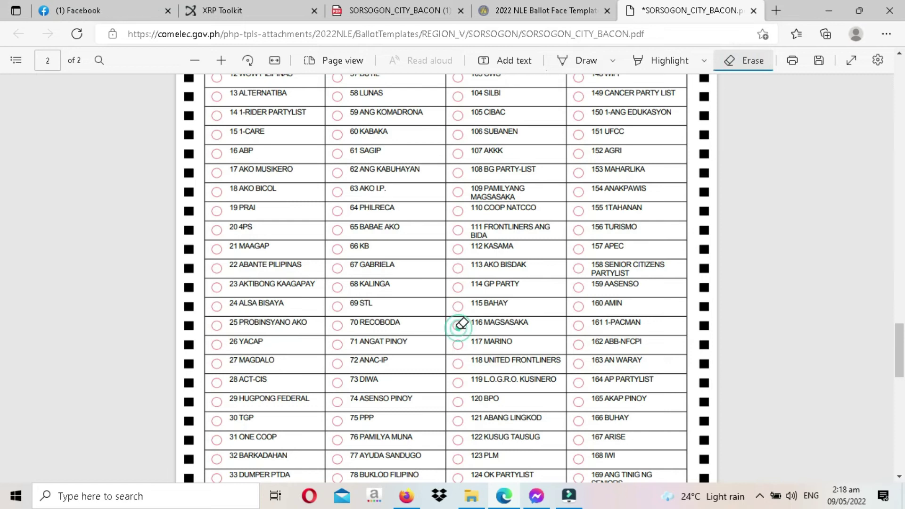
{"action": "left_click", "coordinate": [583, 61]}
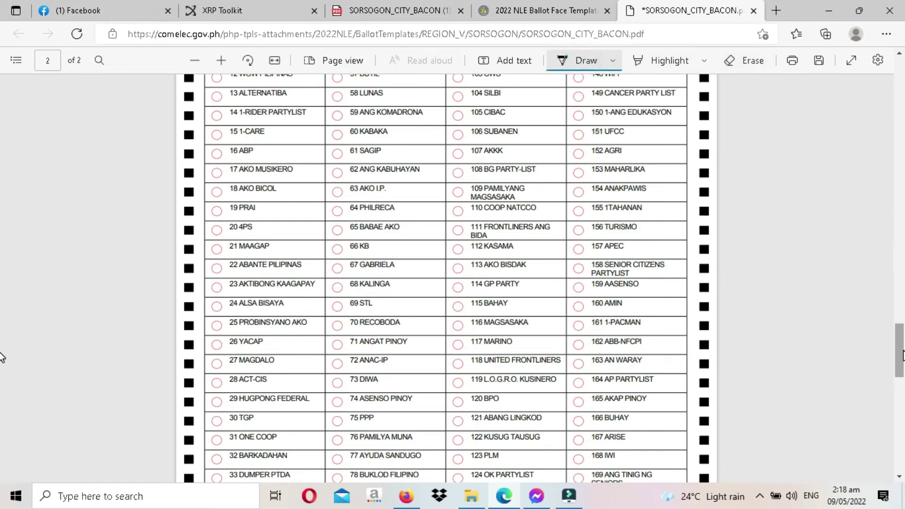
{"action": "scroll", "coordinate": [902, 356], "scroll_direction": "up", "scroll_amount": 1}
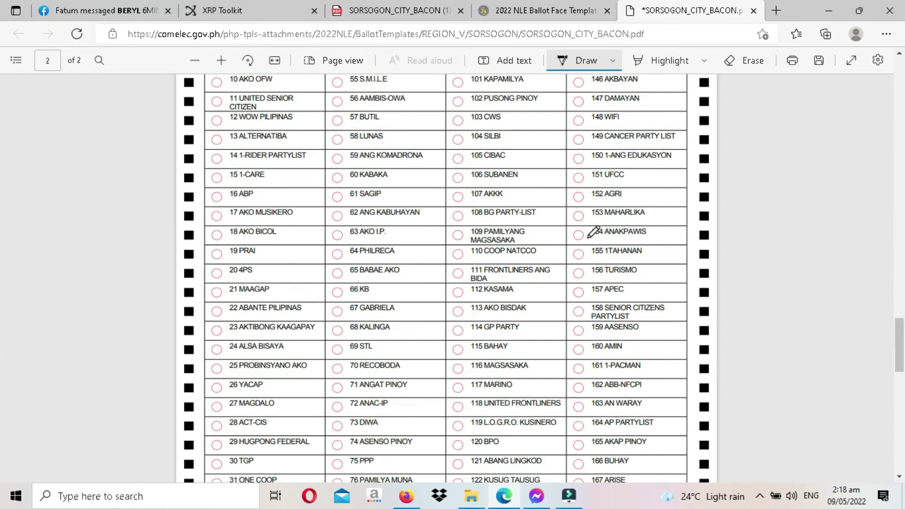
{"action": "left_click", "coordinate": [580, 197]}
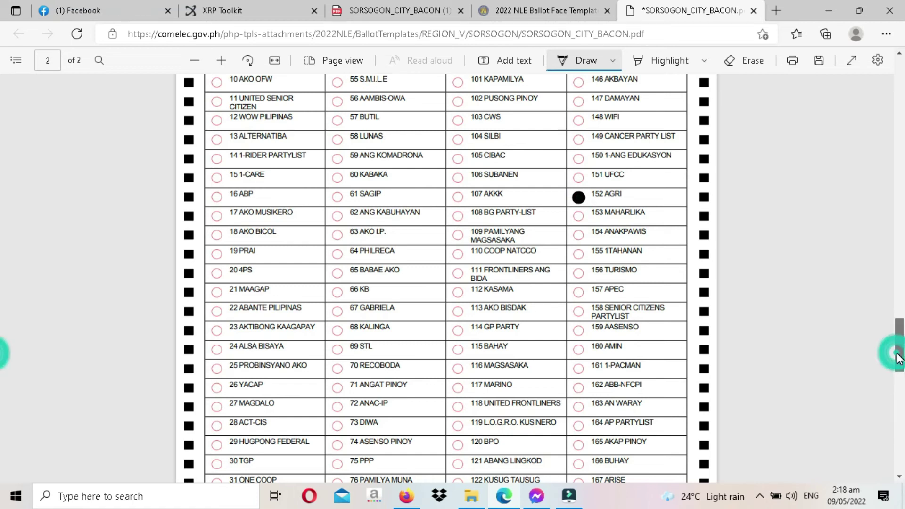
{"action": "scroll", "coordinate": [899, 365], "scroll_direction": "down", "scroll_amount": 1}
{"action": "left_click_drag", "start_coordinate": [899, 370], "coordinate": [2, 119]}
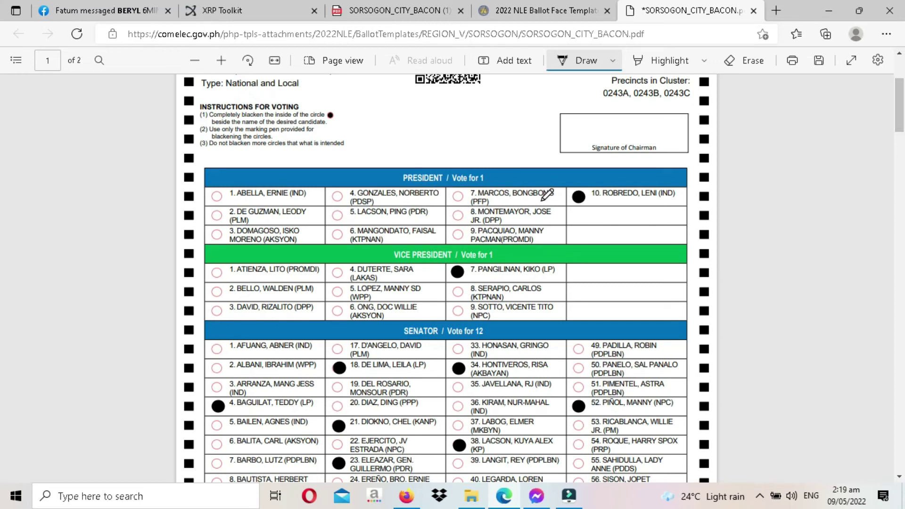
{"action": "left_click", "coordinate": [466, 196]}
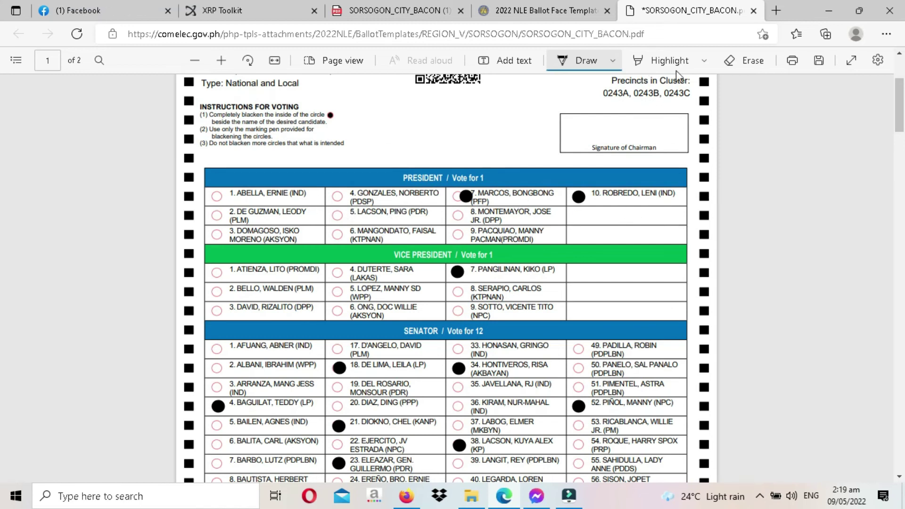
{"action": "left_click", "coordinate": [750, 60]}
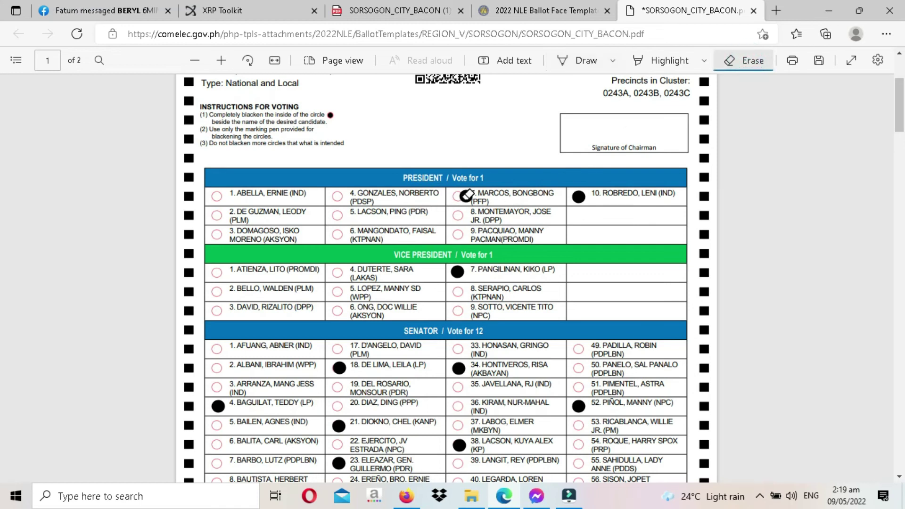
{"action": "left_click", "coordinate": [466, 195]}
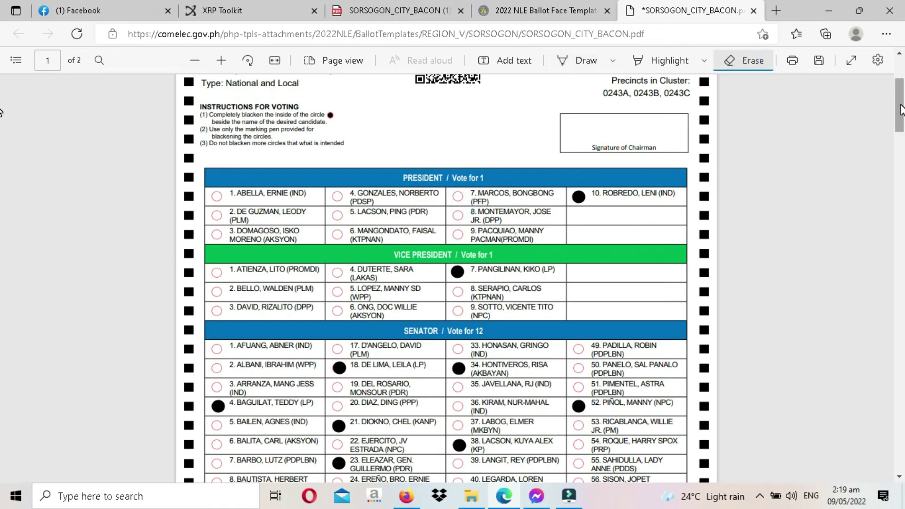
{"action": "left_click_drag", "start_coordinate": [901, 110], "coordinate": [899, 368]}
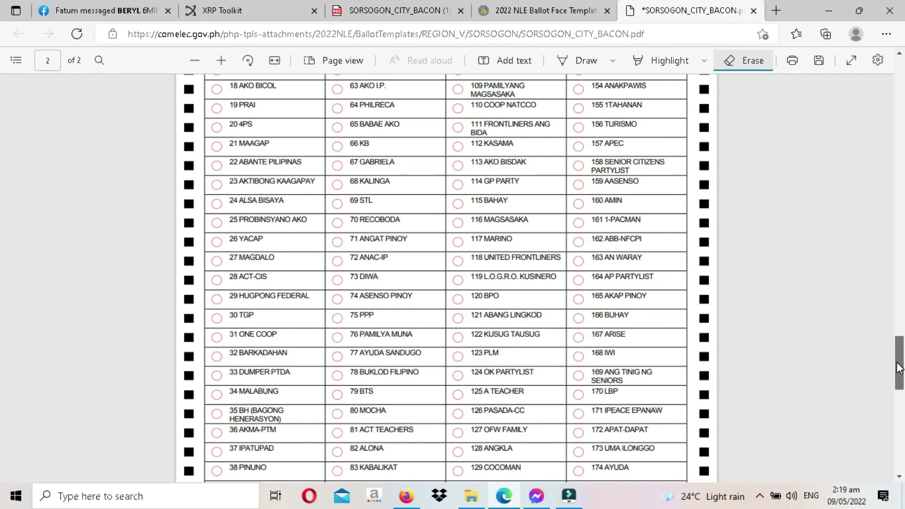
{"action": "left_click_drag", "start_coordinate": [899, 368], "coordinate": [901, 384]}
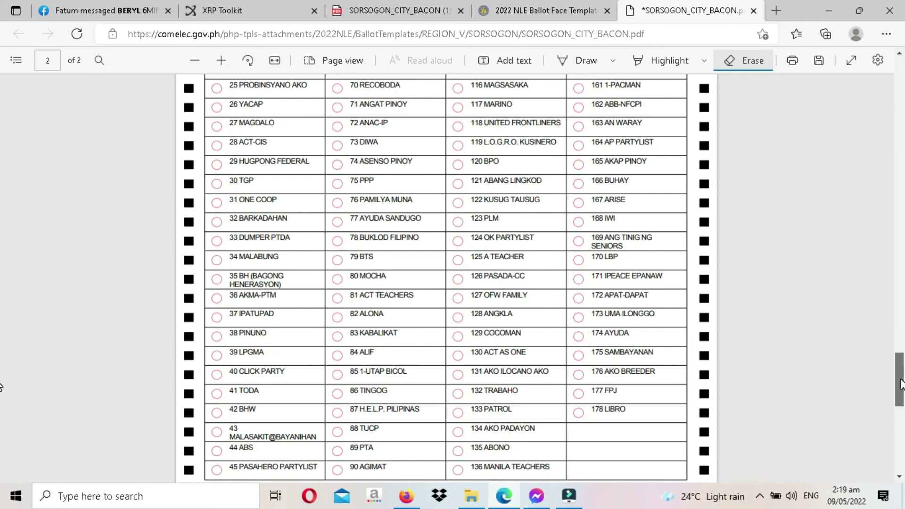
{"action": "left_click_drag", "start_coordinate": [901, 385], "coordinate": [901, 398]}
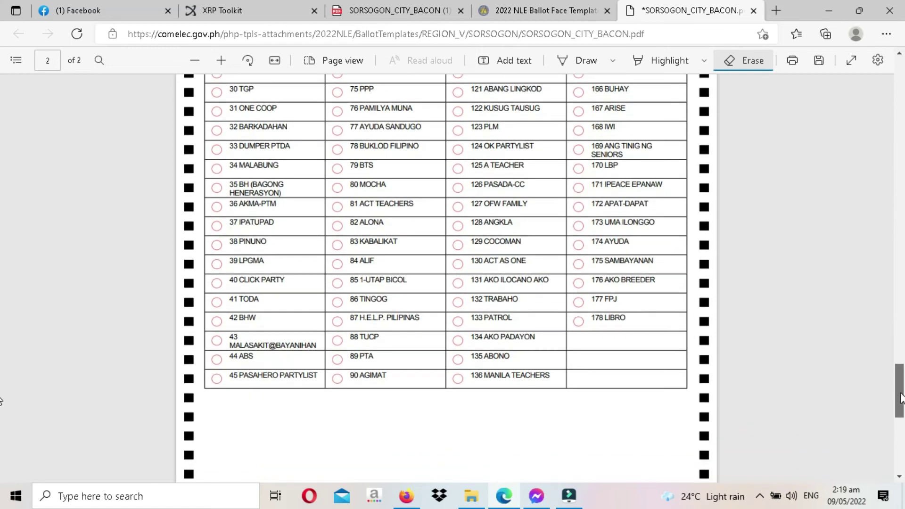
{"action": "scroll", "coordinate": [2, 401], "scroll_direction": "down", "scroll_amount": 8}
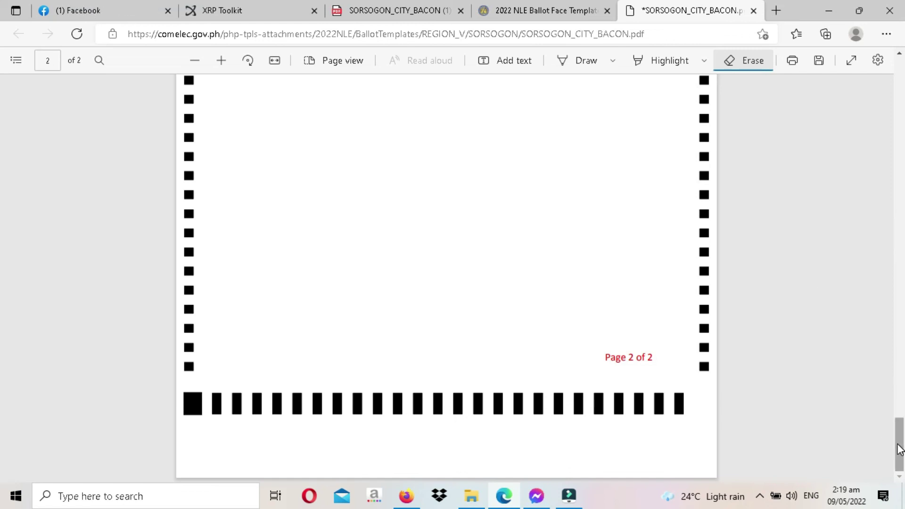
{"action": "left_click_drag", "start_coordinate": [899, 453], "coordinate": [901, 293]}
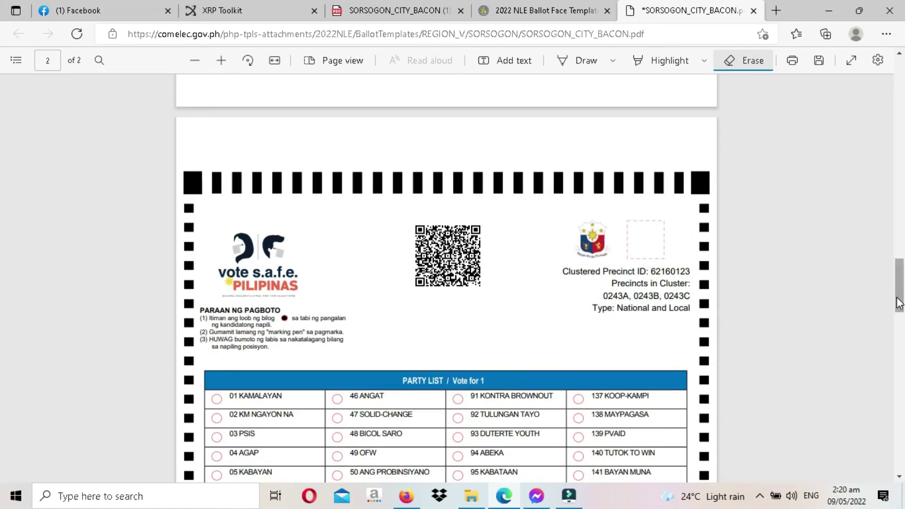
{"action": "left_click_drag", "start_coordinate": [899, 303], "coordinate": [878, 101]}
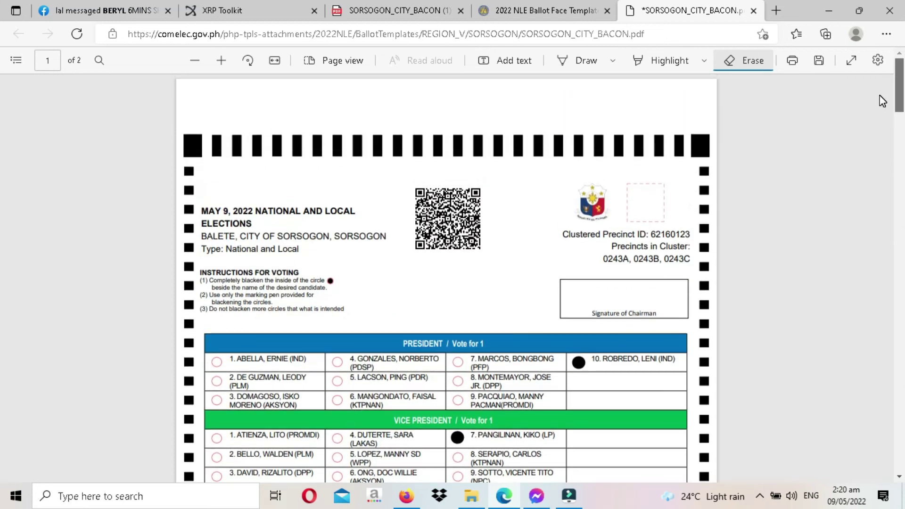